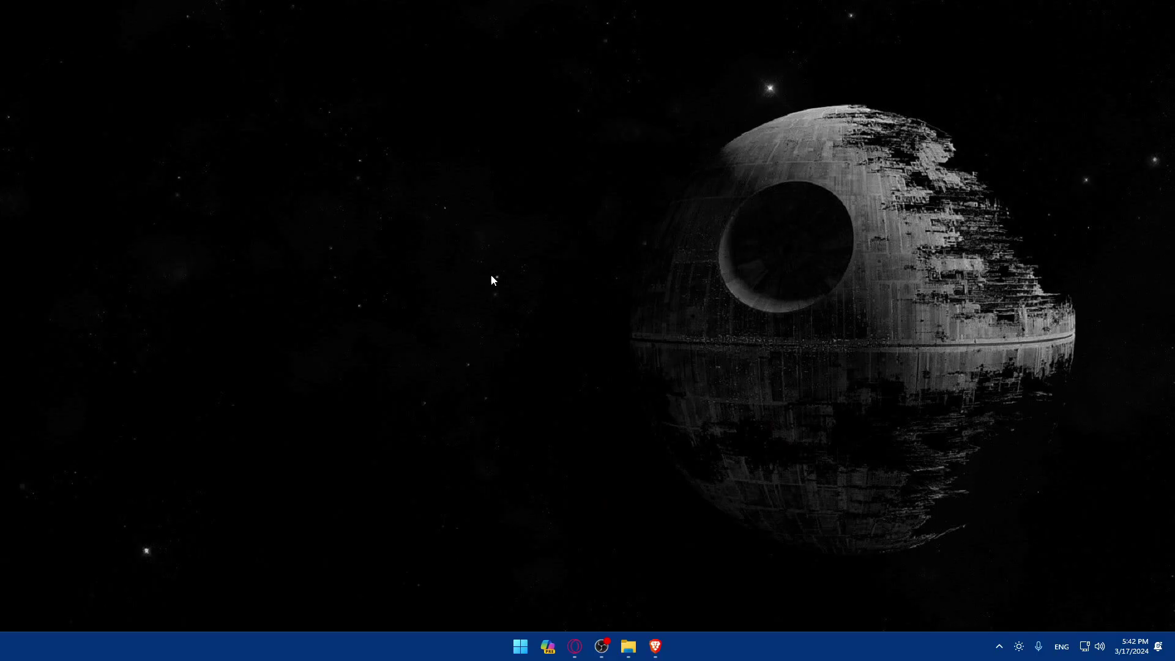
Step: Move the Brave taskbar shortcut to a new position and launch Brave on a New Tab page
left_click_drag(655, 646, 566, 651)
left_click(569, 648)
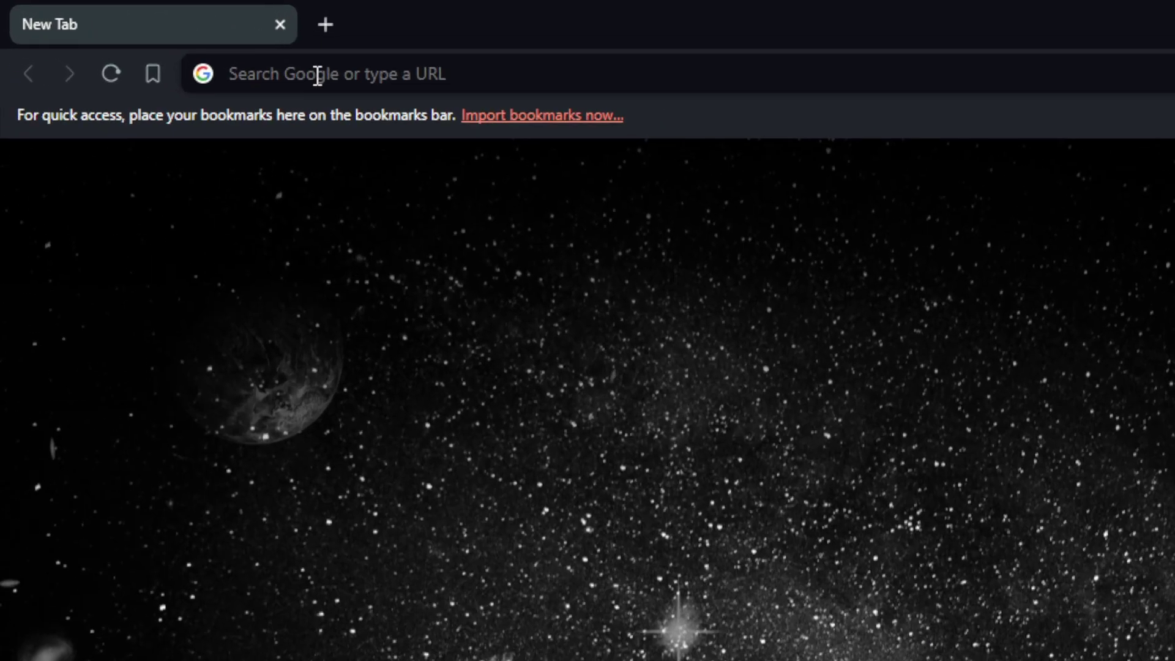
Step: Search for 'battlenet' and, after the shop site fails to load, open the Battle.net Log In sitelink
left_click(156, 38)
type("battlenet")
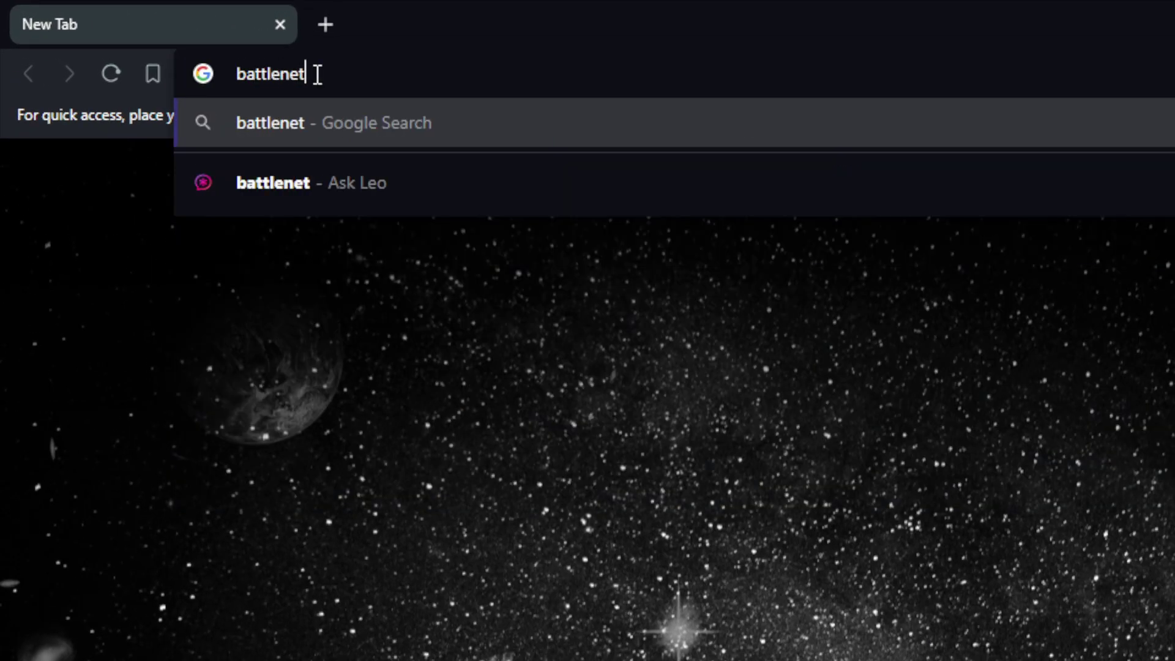
key("Return")
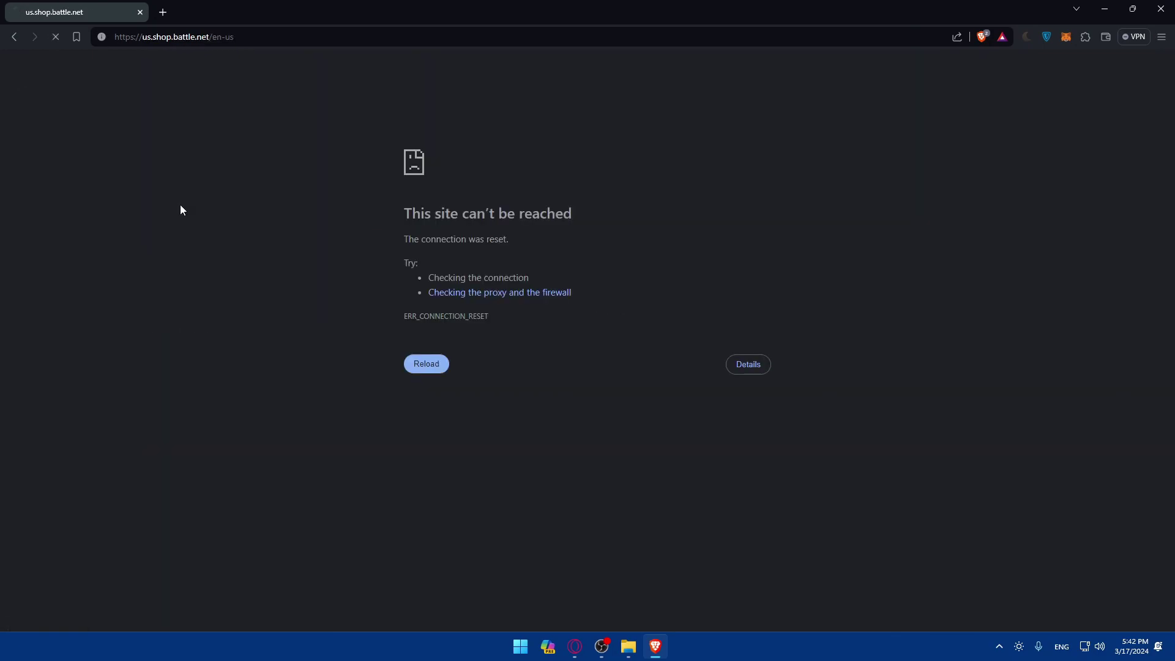
key("alt+Left")
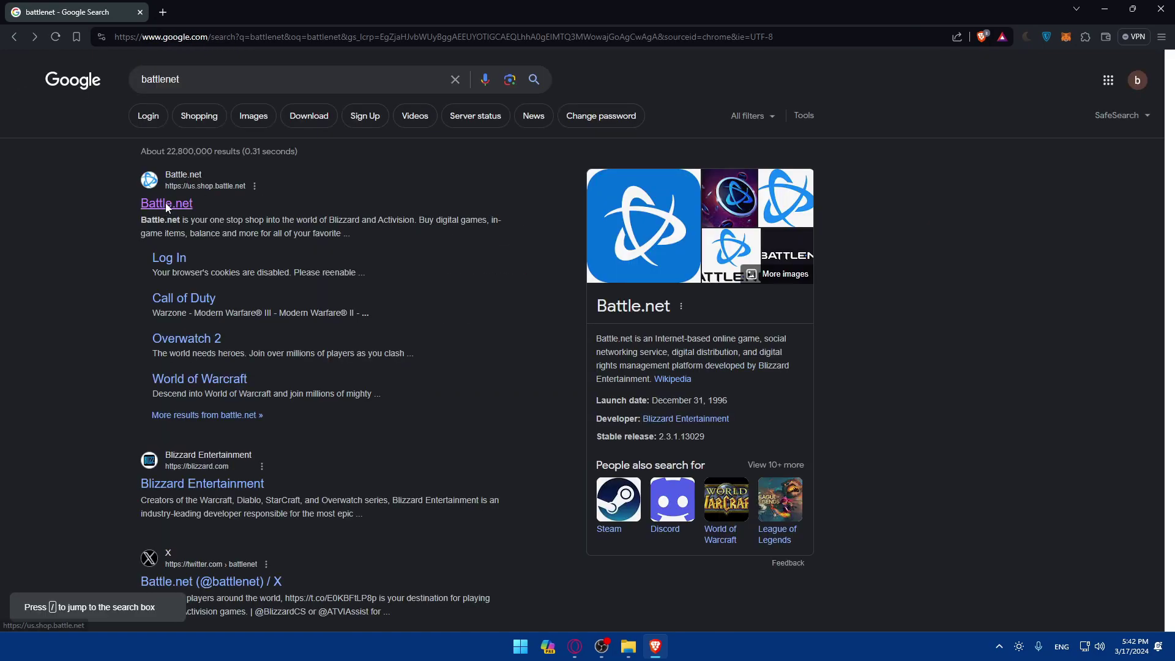
left_click(164, 204)
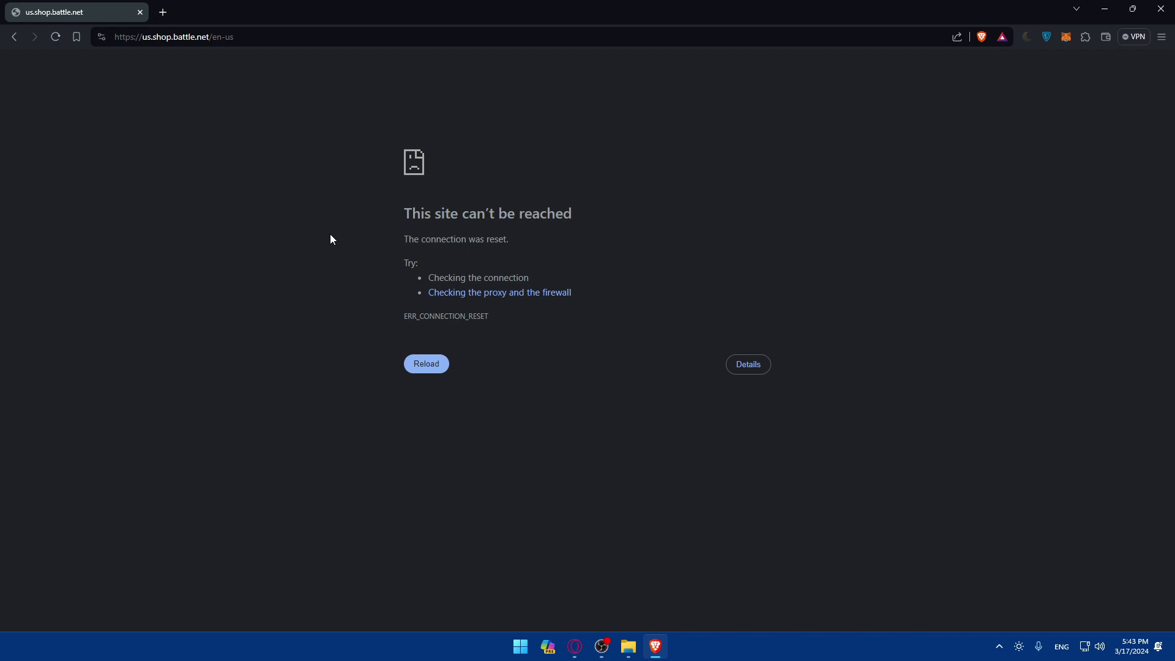
key("alt+Left")
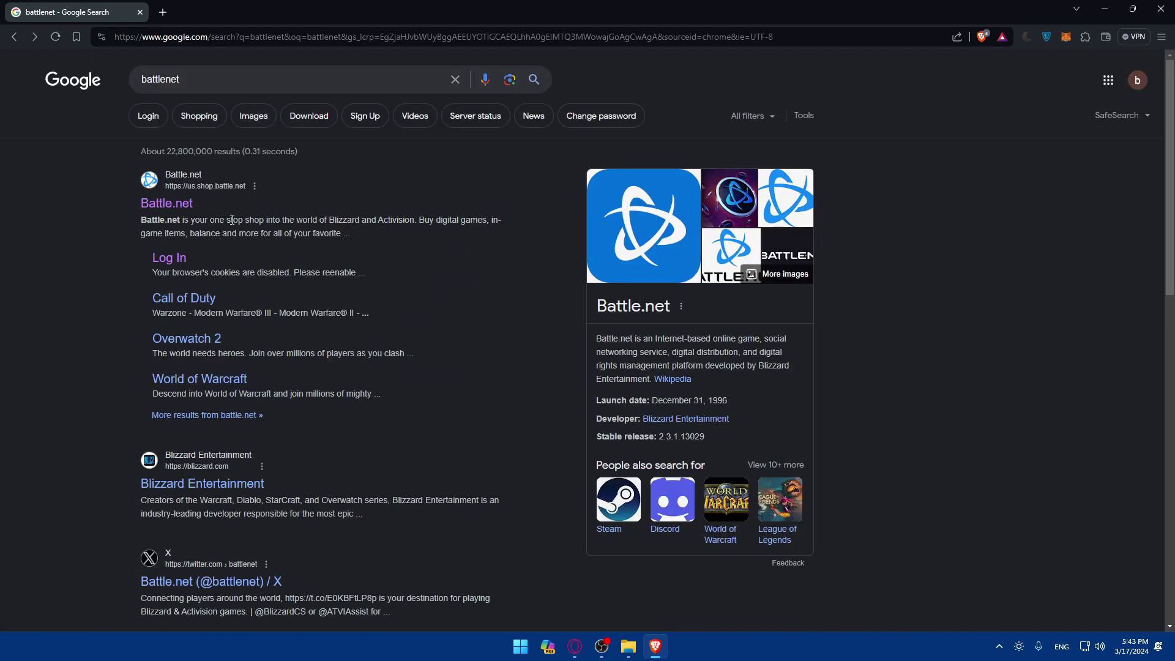
left_click(176, 259)
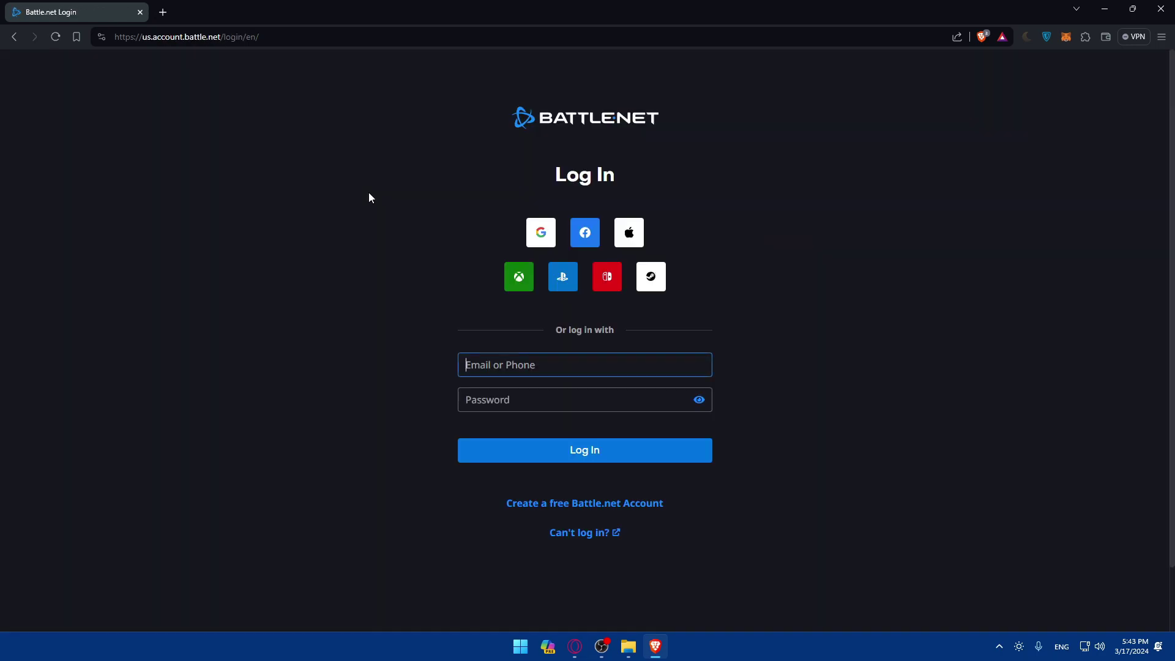
Step: In a new private window, go to the us.shop.battle.net suggestion for 'batt'
key("ctrl+shift+n")
type("batt")
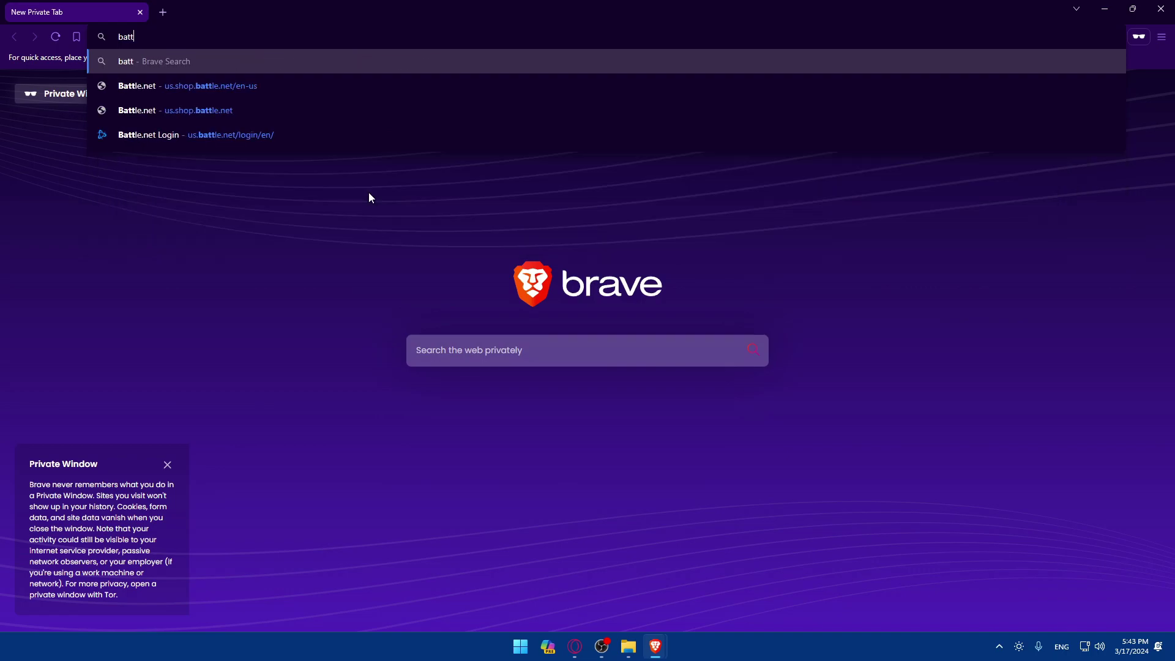
left_click(281, 84)
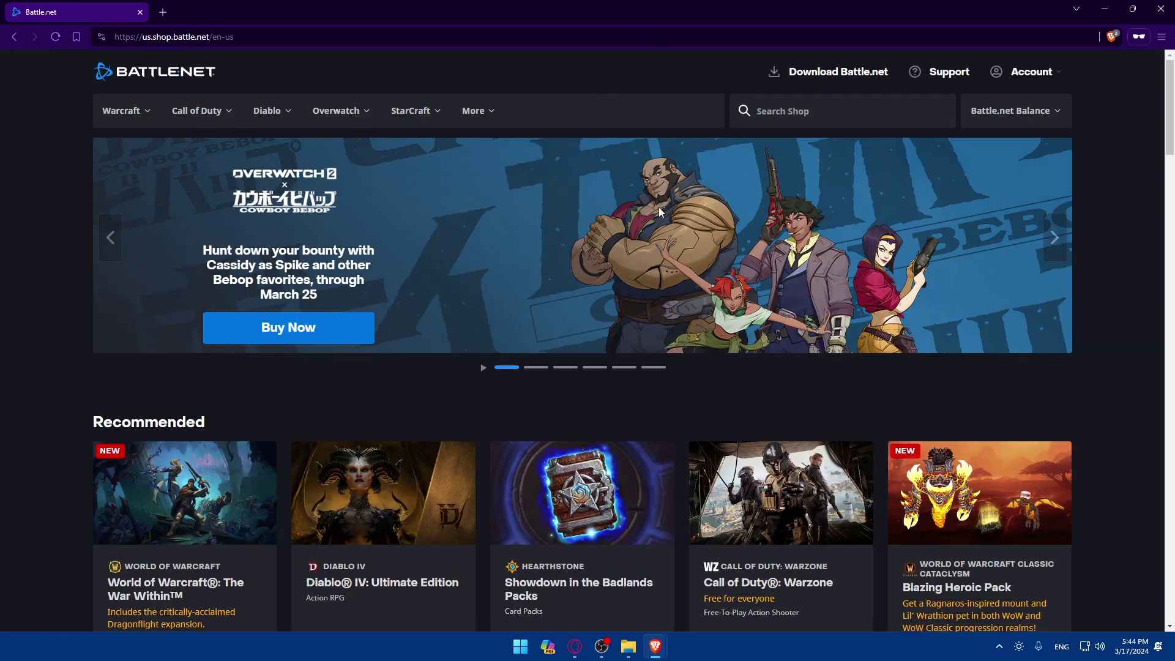
Step: Reach the Log In page from the Account menu and start creating a free Battle.net account
scroll(562, 192, "down", 10)
scroll(567, 187, "up", 10)
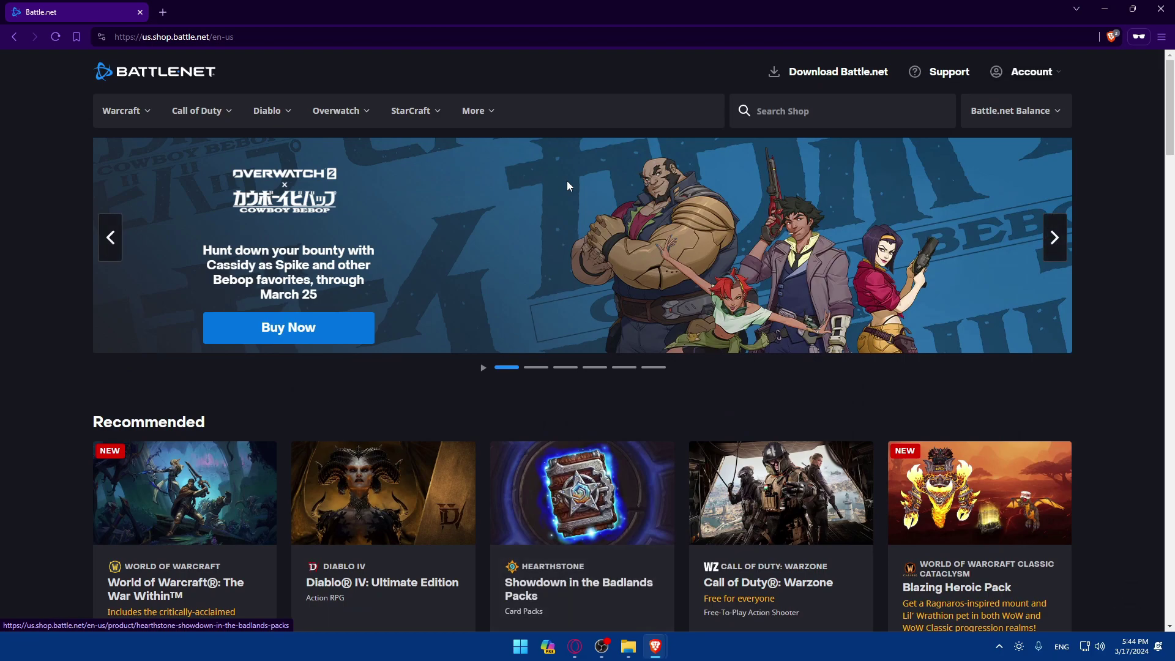
left_click(1030, 72)
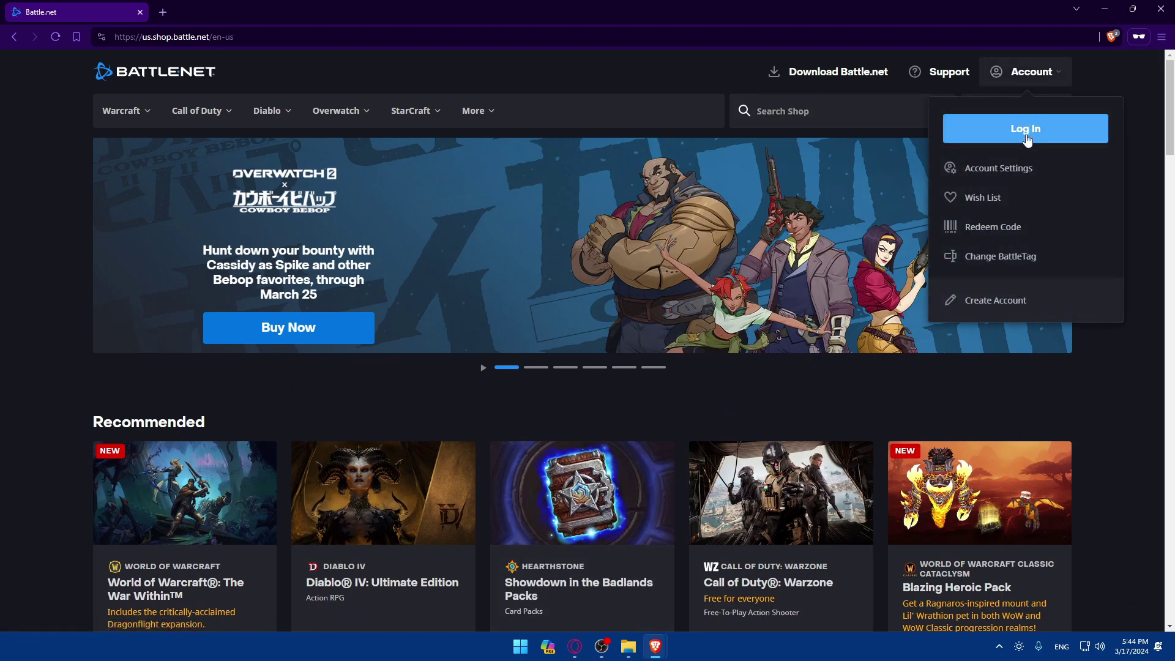
left_click(1027, 137)
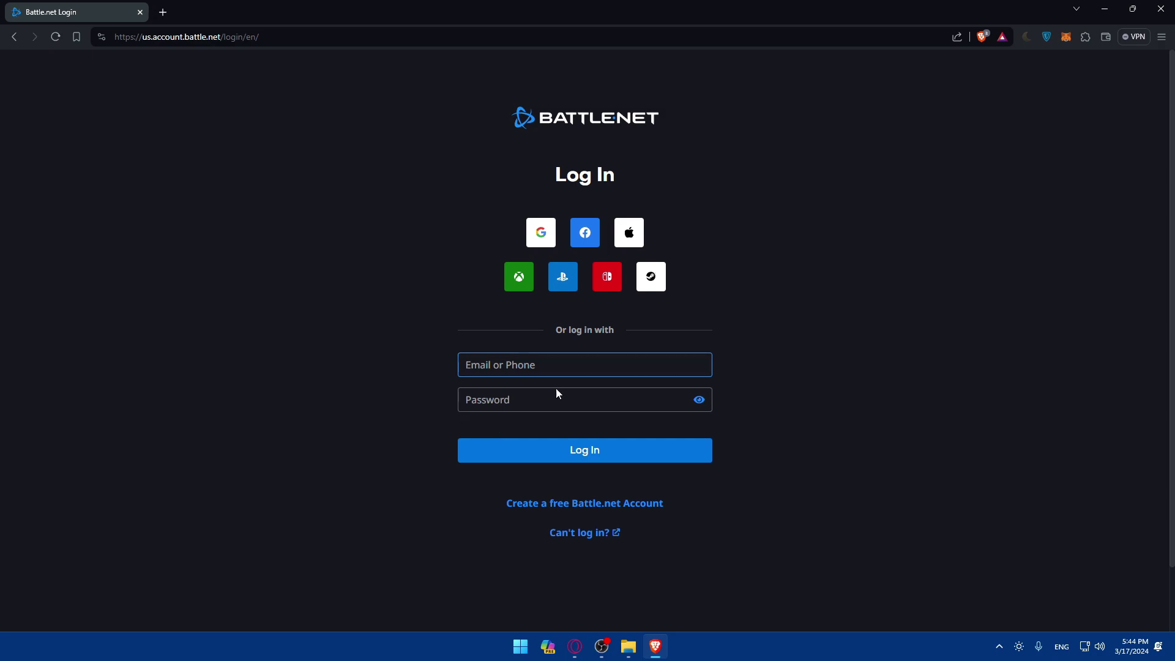
left_click(585, 514)
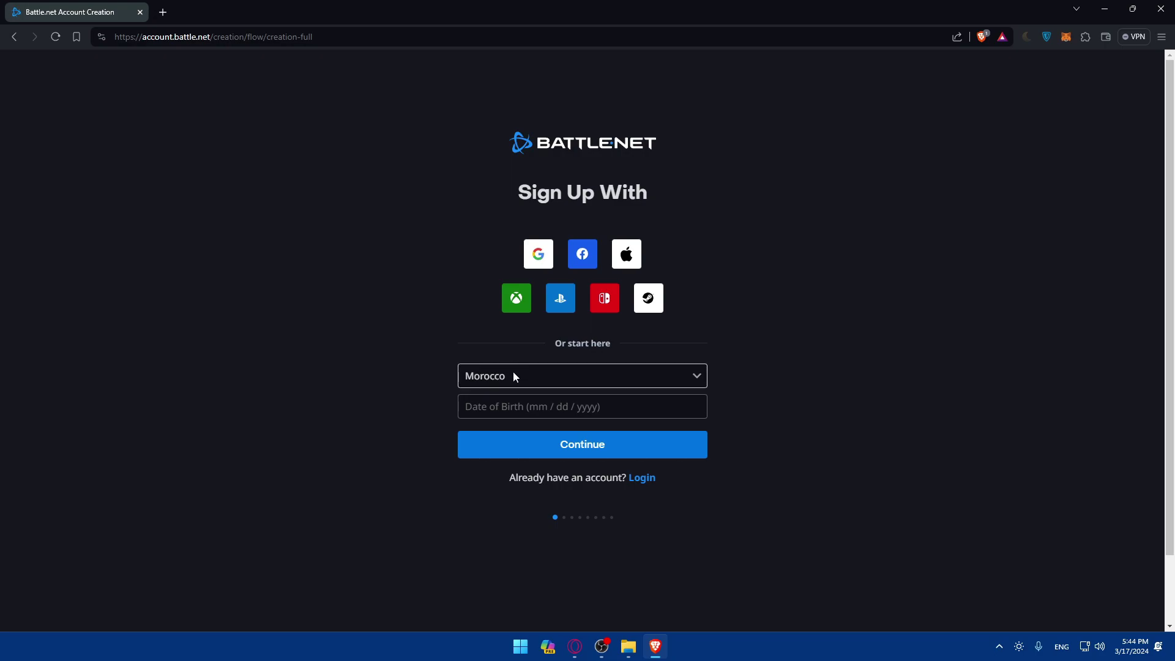
Step: Sign up with Google, choose the Google account, and allow sharing details with Blizzard Entertainment
left_click(531, 259)
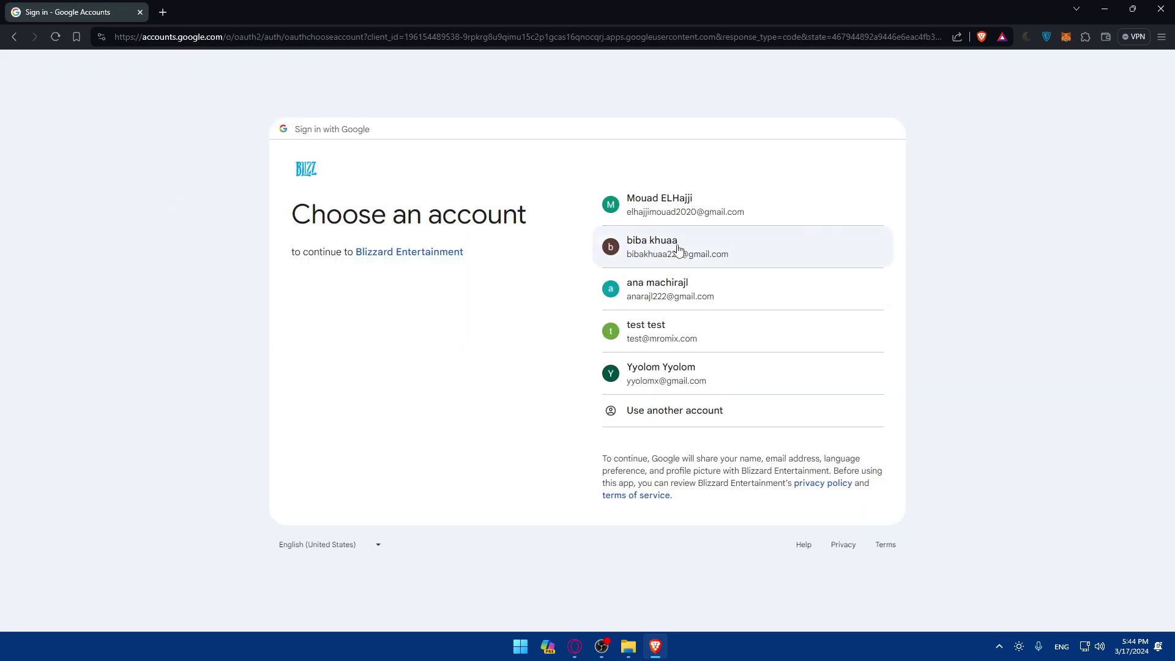
left_click(679, 244)
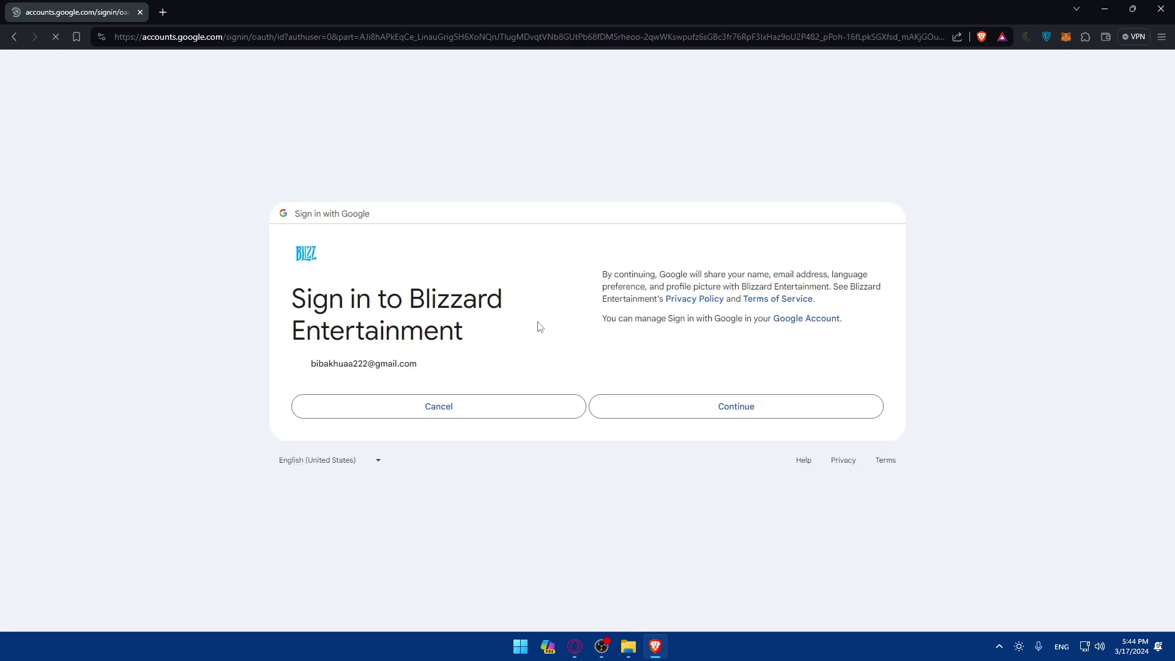
left_click(681, 402)
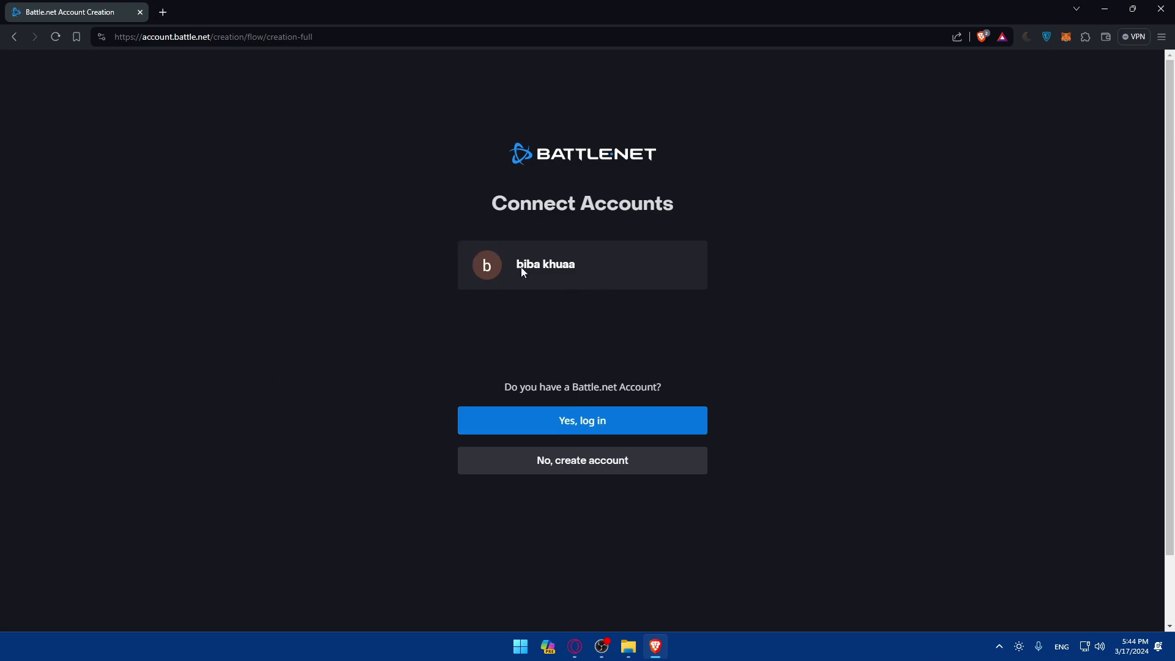
Step: Confirm an existing Battle.net account exists and clear a stray character from the email field
left_click(581, 431)
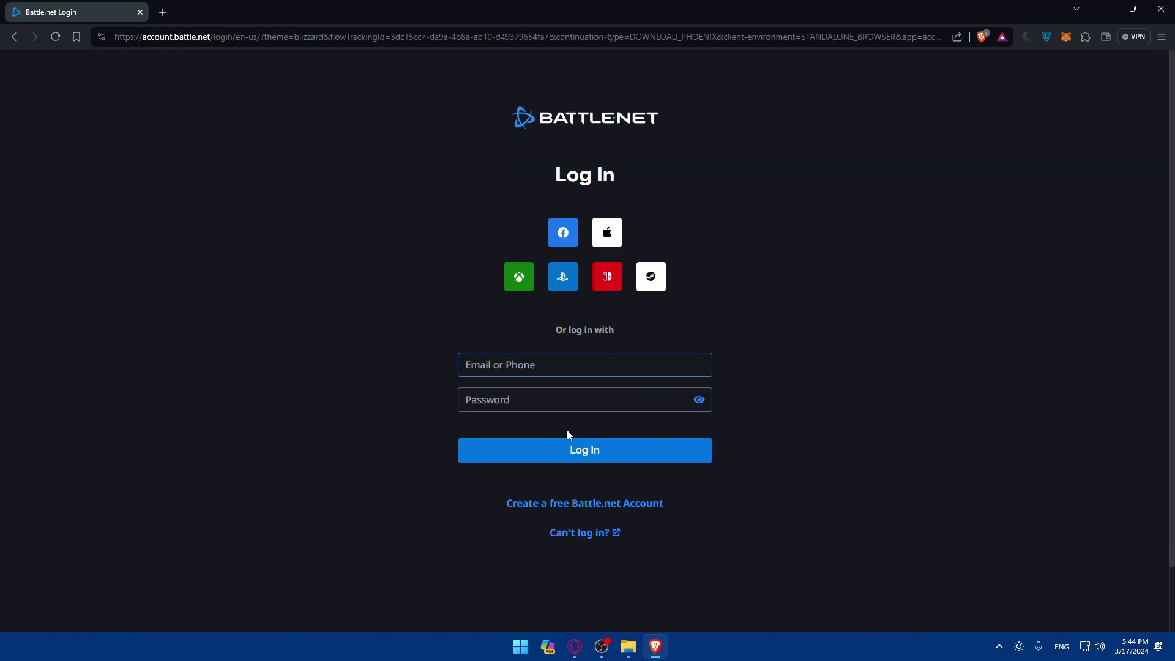
left_click(517, 366)
type("-")
key("BackSpace")
Step: Continue through account completion and Google sign-in, then return to login from the 404 page
left_click(594, 505)
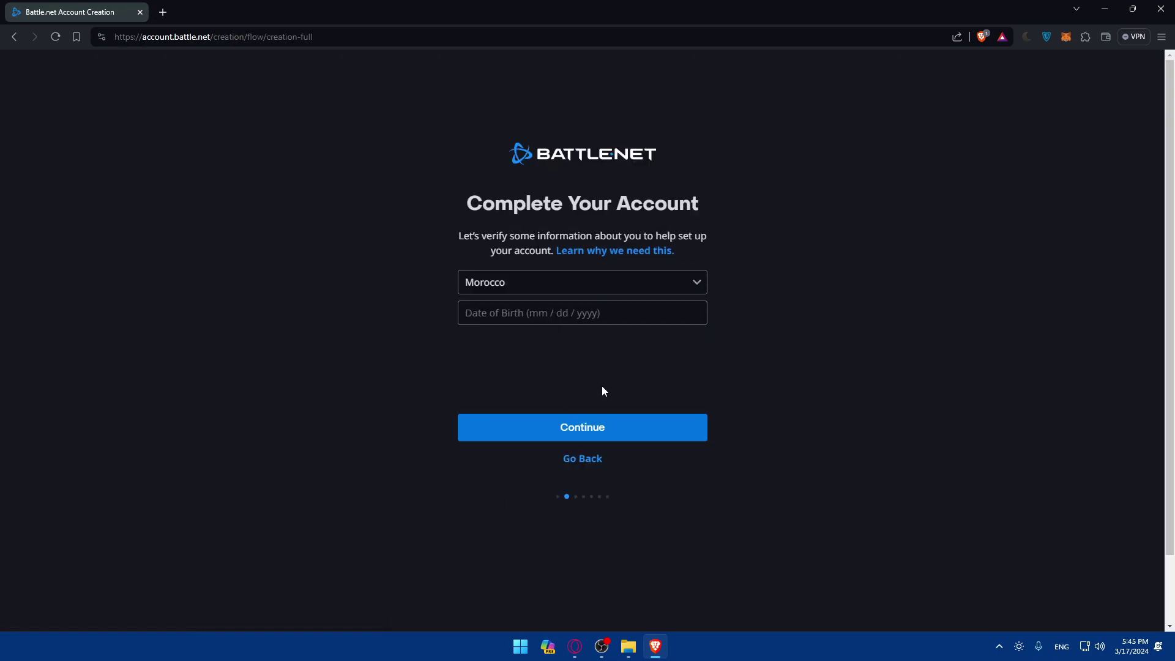
left_click(584, 426)
left_click(567, 416)
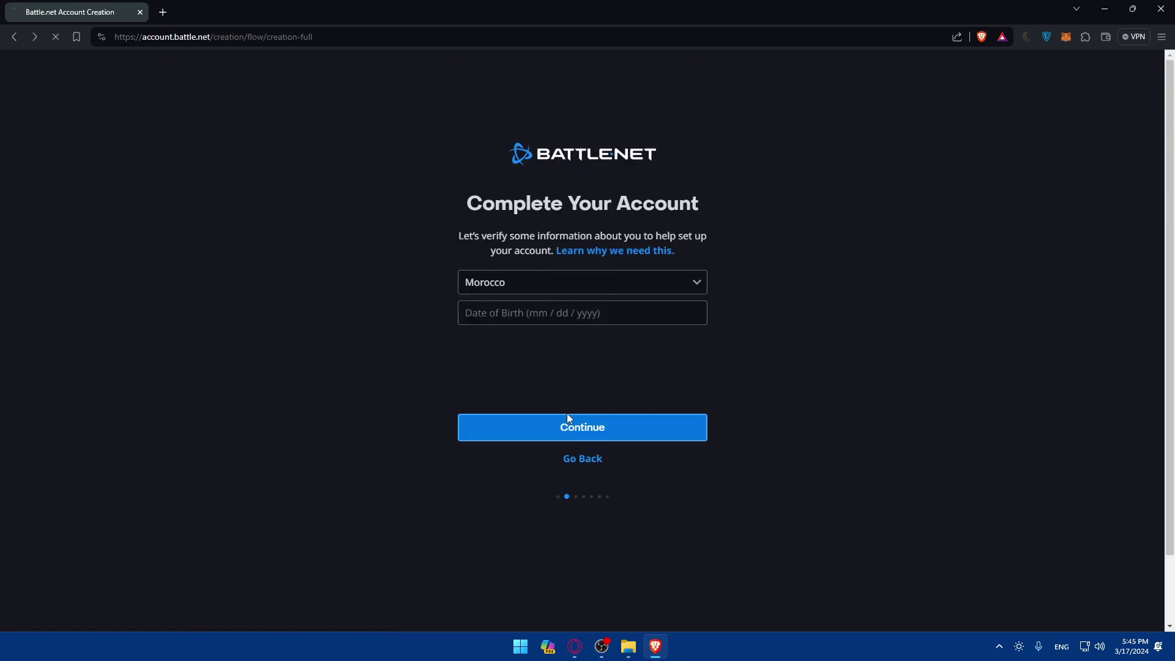
left_click(689, 406)
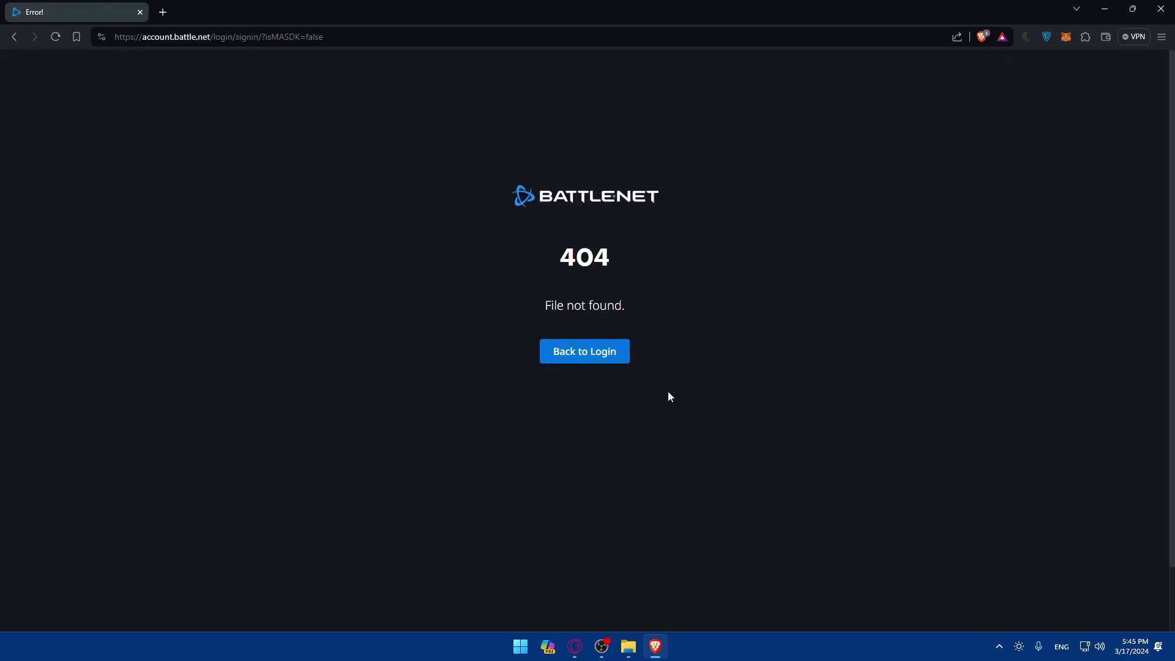
left_click(600, 354)
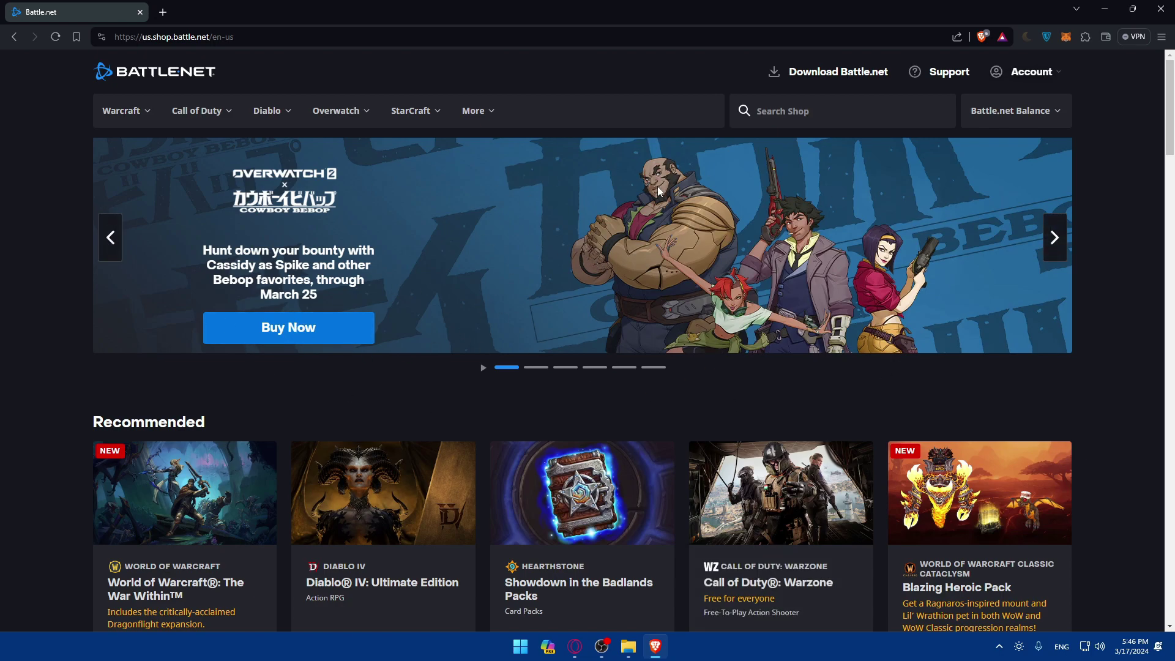
Step: Log in from the Account dropdown and bring up the signed-in account's menu
mouse_move(1031, 75)
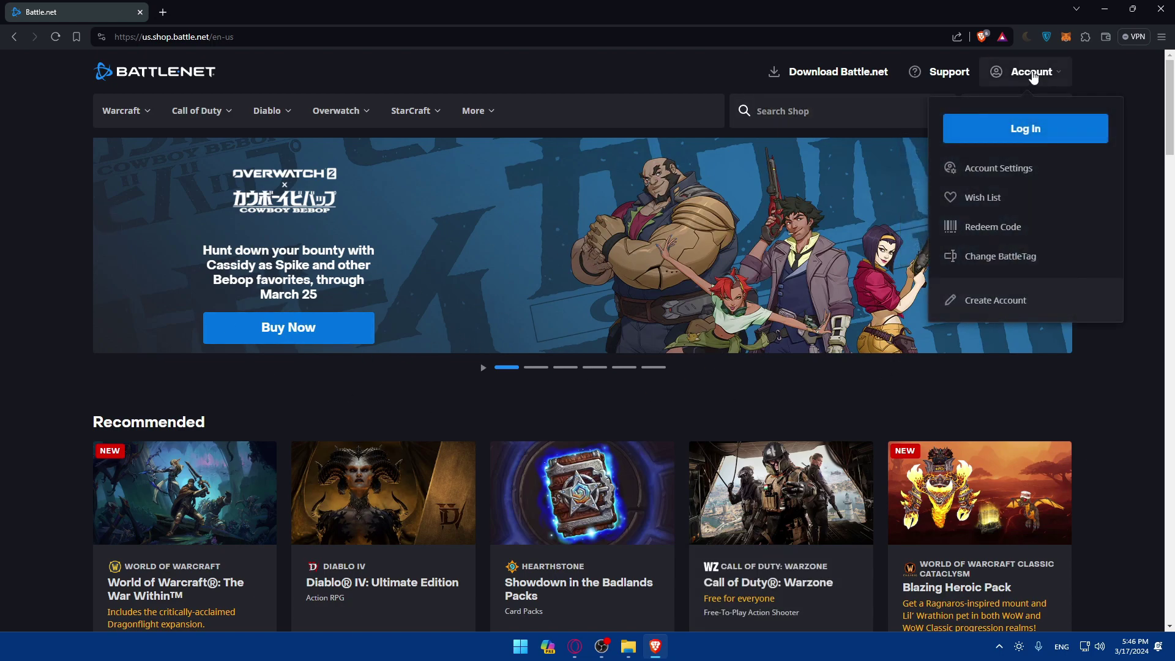
left_click(1041, 129)
mouse_move(1004, 112)
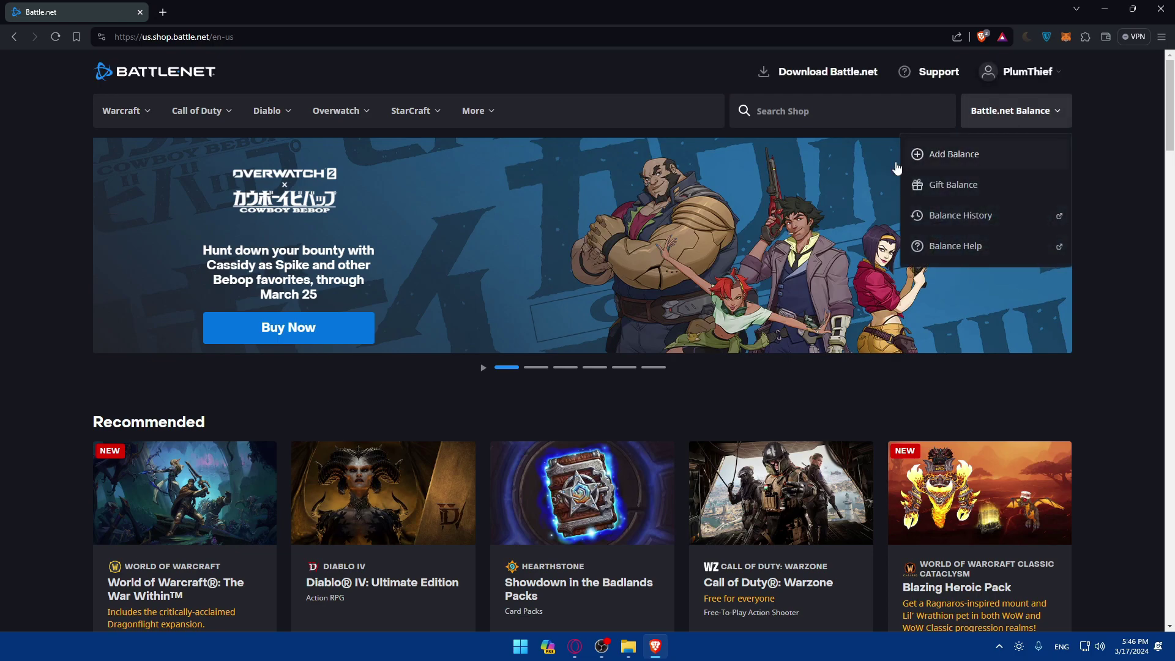
mouse_move(1028, 82)
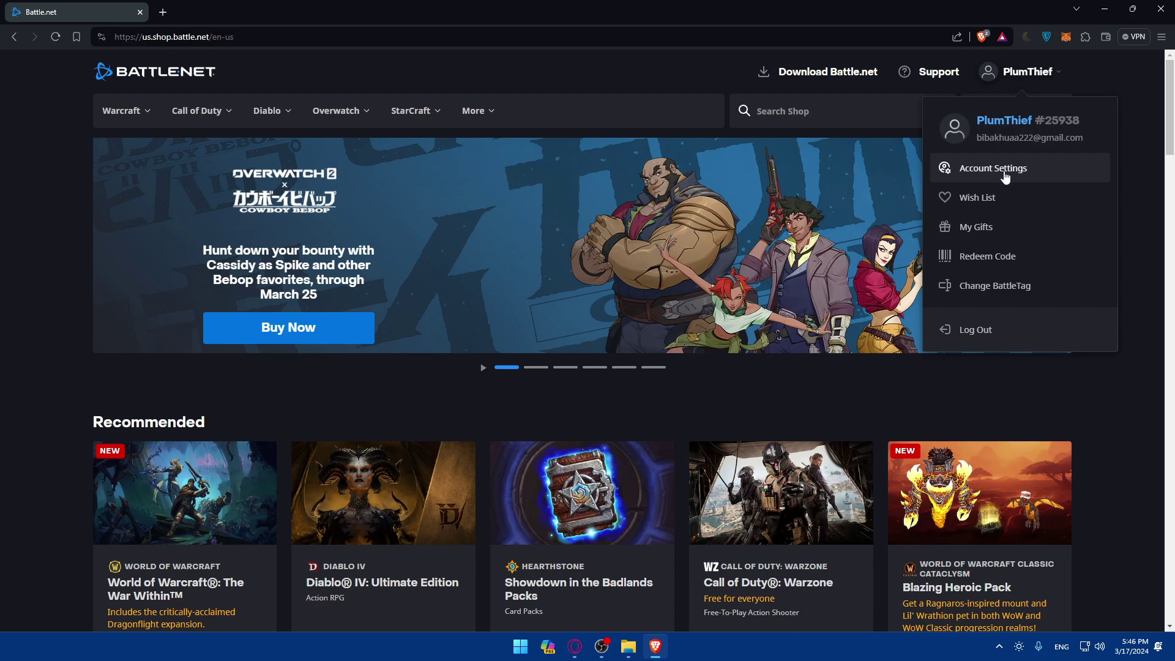
Step: Set a new account password in Complete Your Account and continue to Account Overview
left_click(1023, 171)
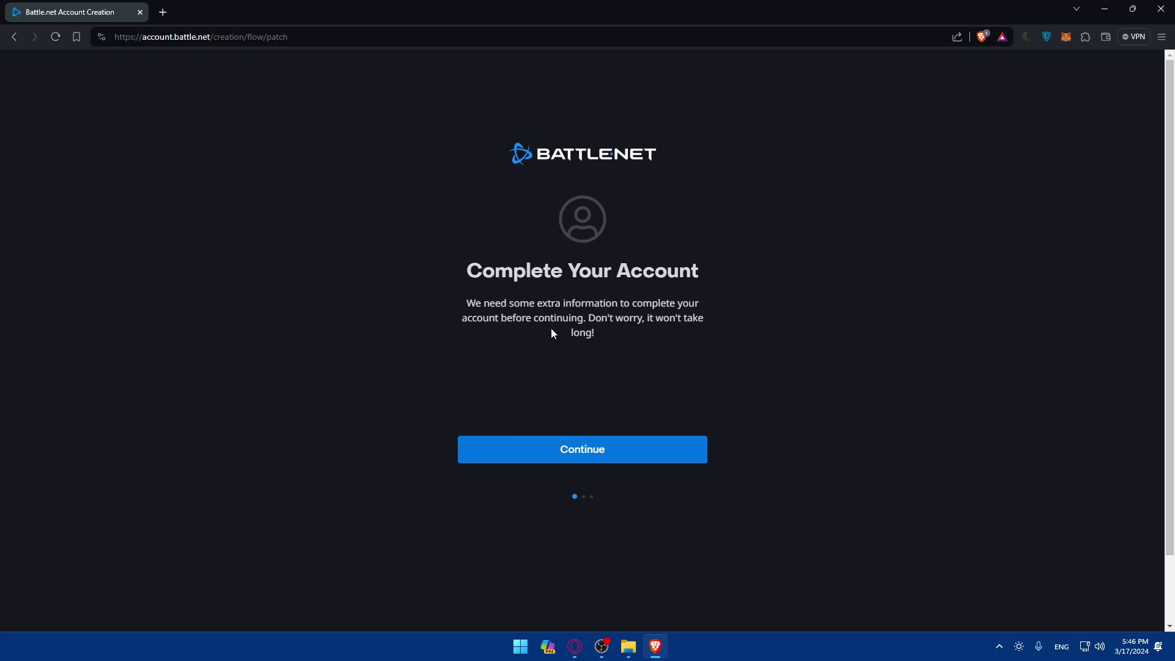
left_click(612, 436)
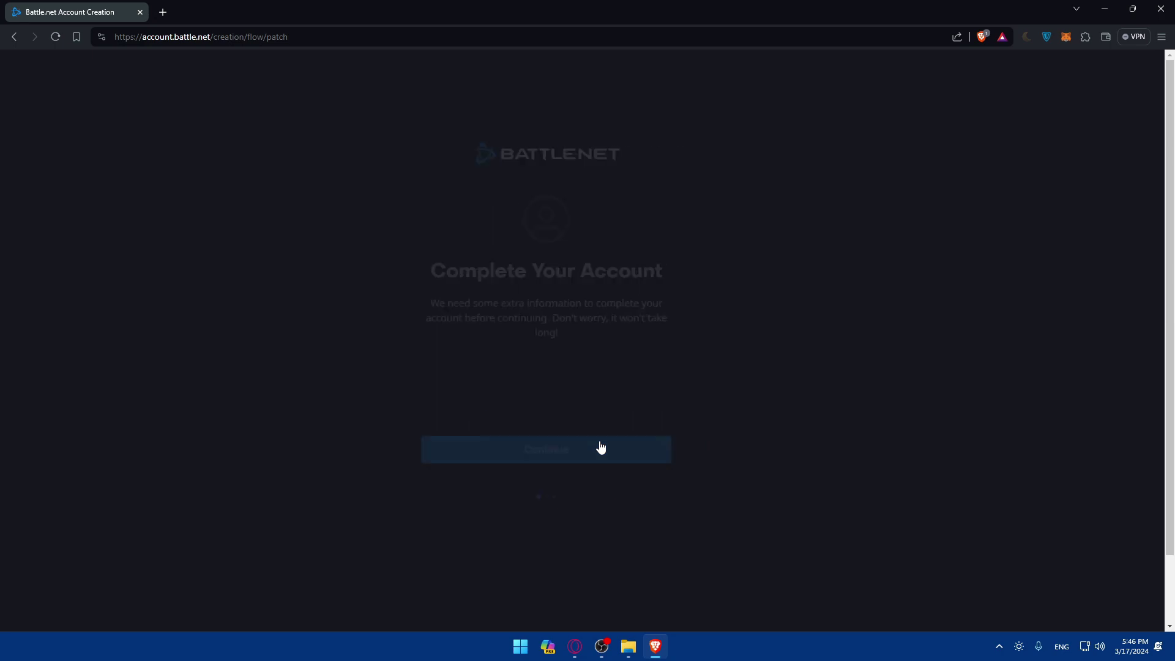
type("•••••••••")
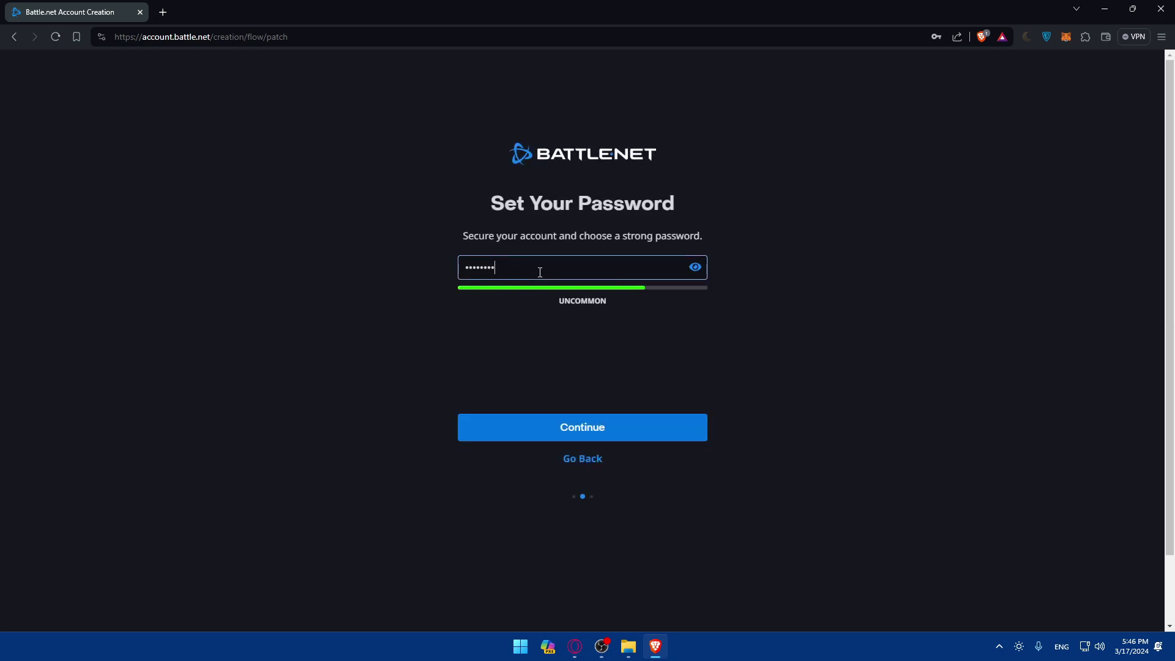
left_click(603, 428)
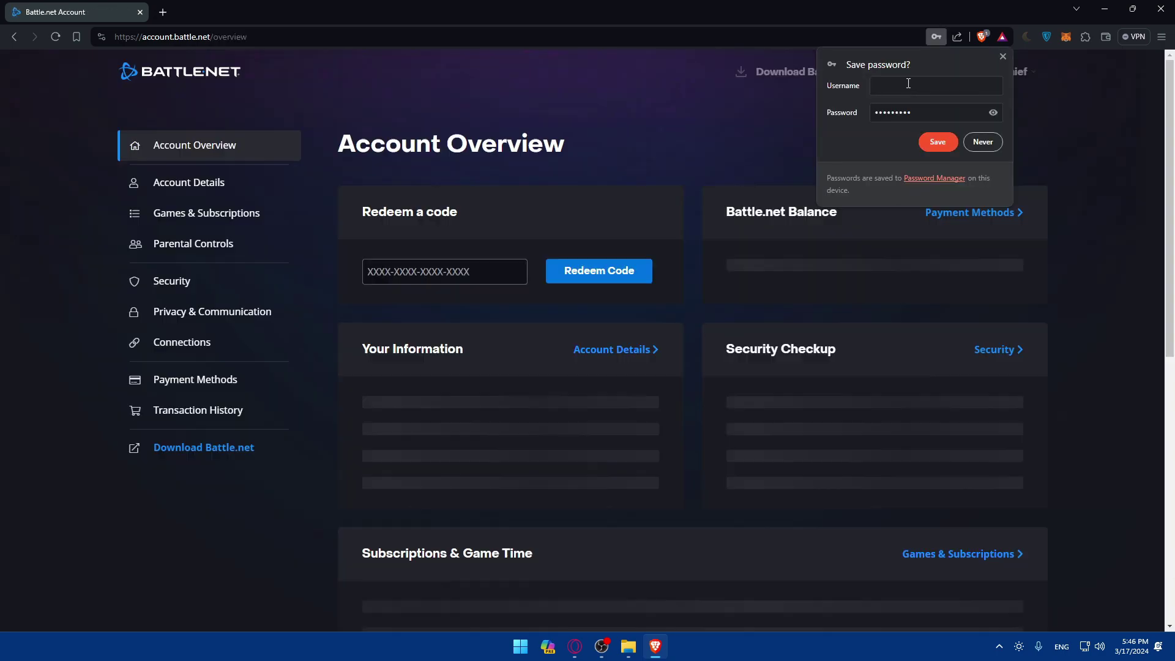
Step: Dismiss the save-password prompt and open the account's Security settings page
left_click(994, 69)
left_click(496, 296)
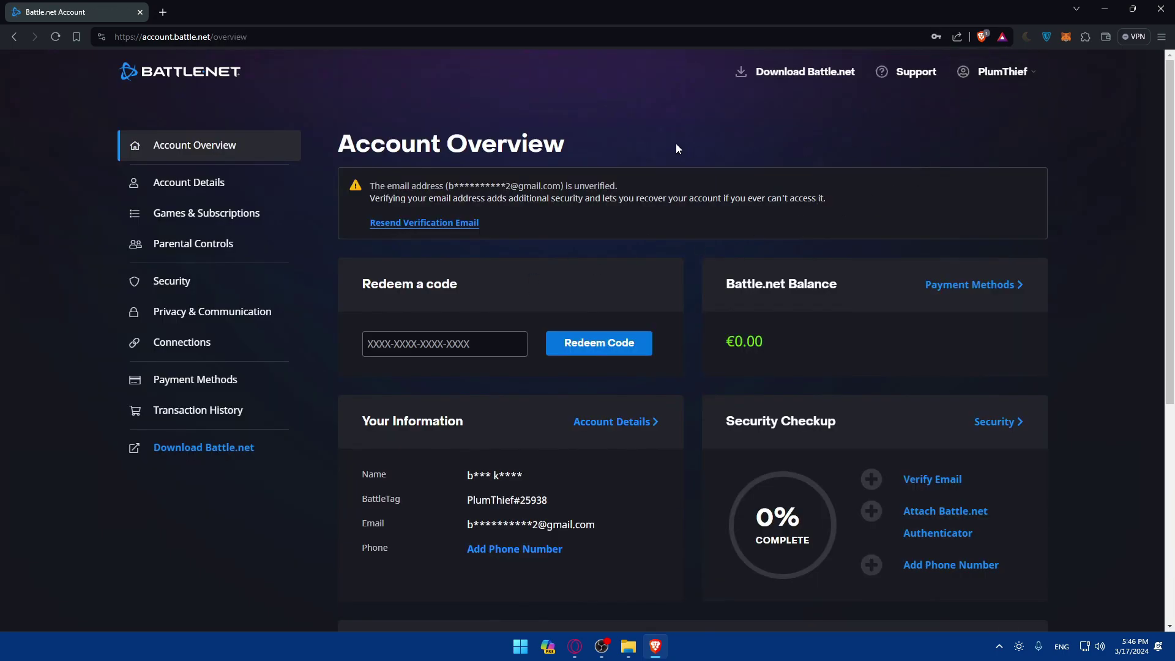
left_click(1003, 71)
left_click(930, 166)
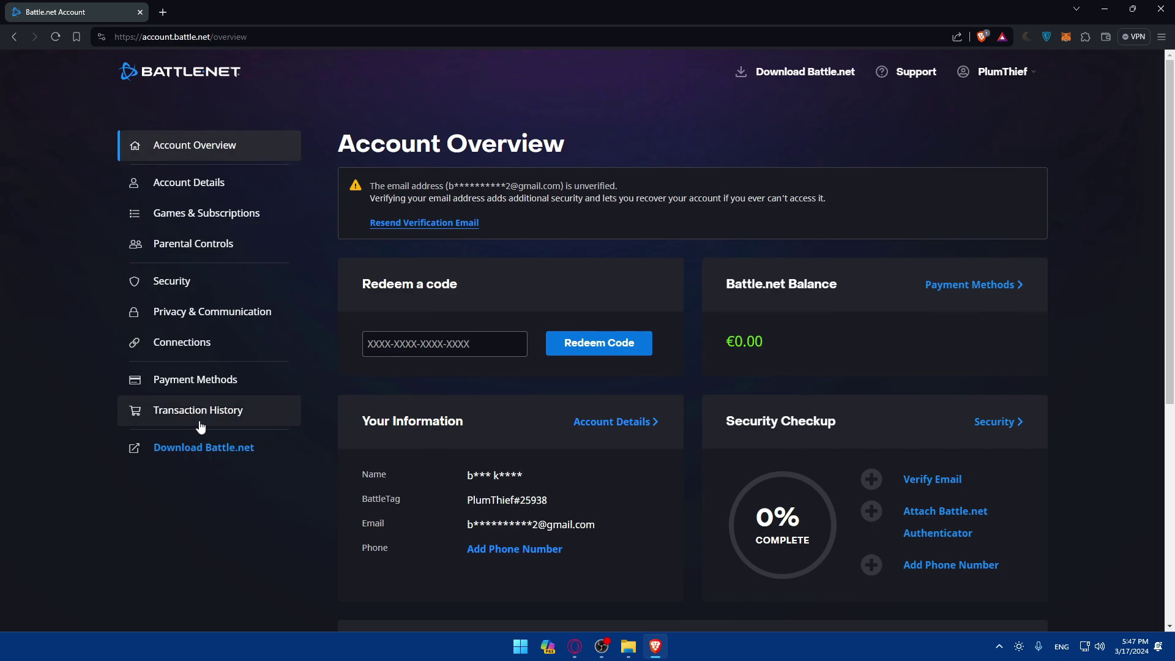
left_click(189, 283)
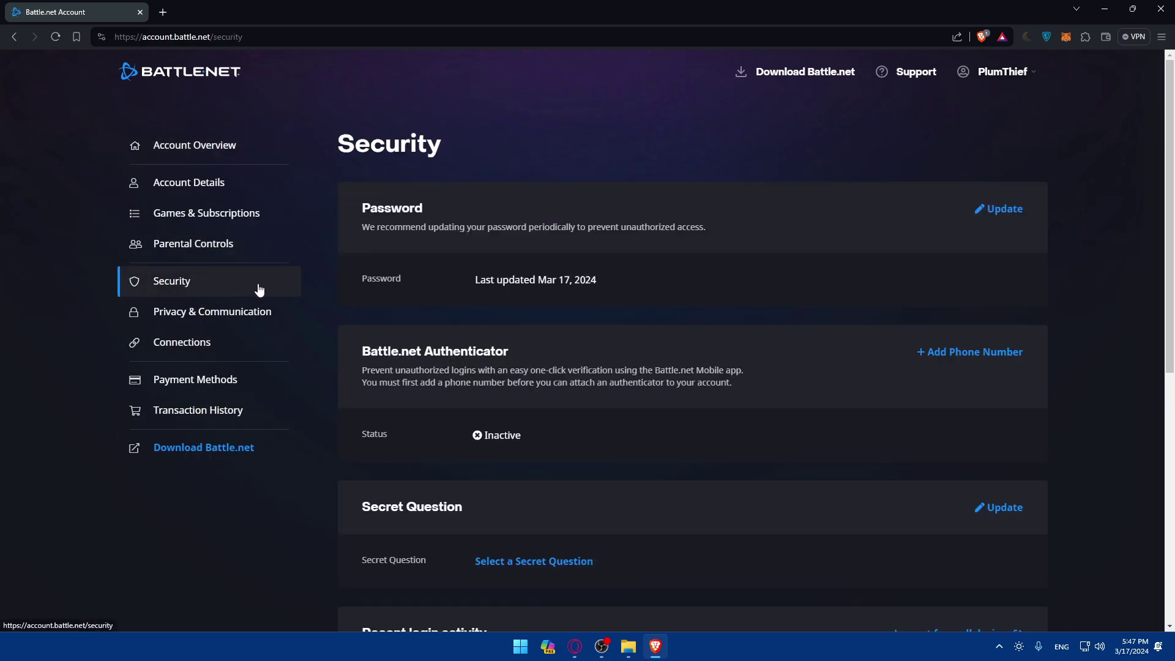
Step: Load Gmail in a new browser tab
left_click(163, 12)
type("gmail.com")
key("Return")
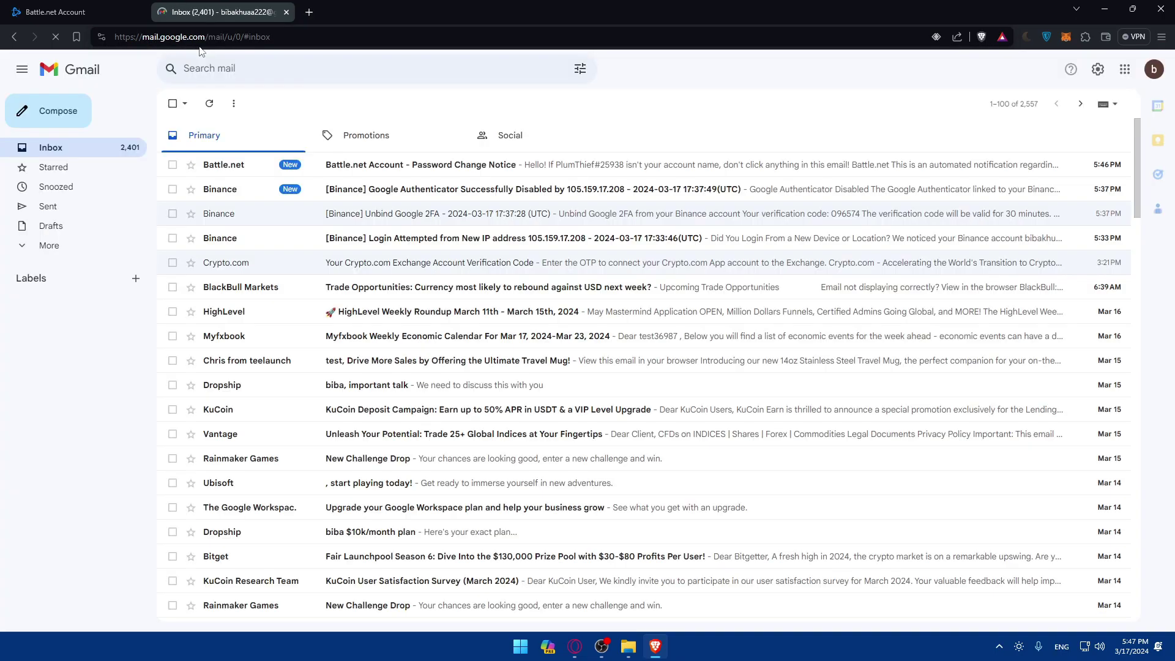
Step: Open the Battle.net Password Change Notice email, follow its recovery link, then close the Can't log in? tab
left_click(343, 164)
scroll(561, 343, "down", 2)
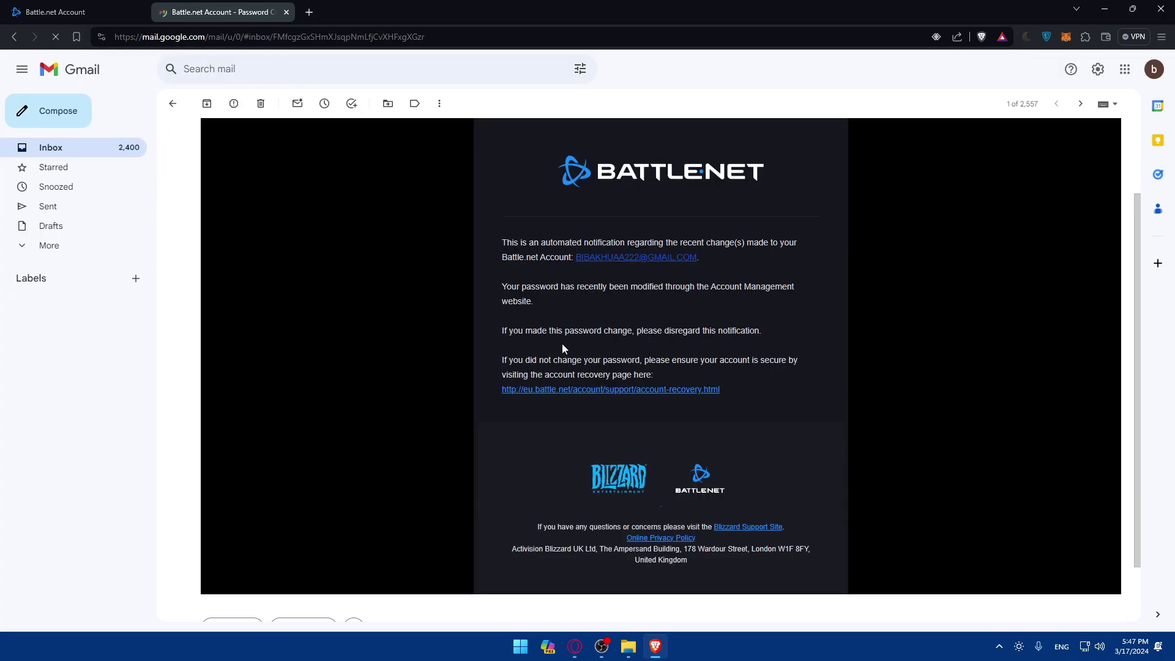
left_click(601, 391)
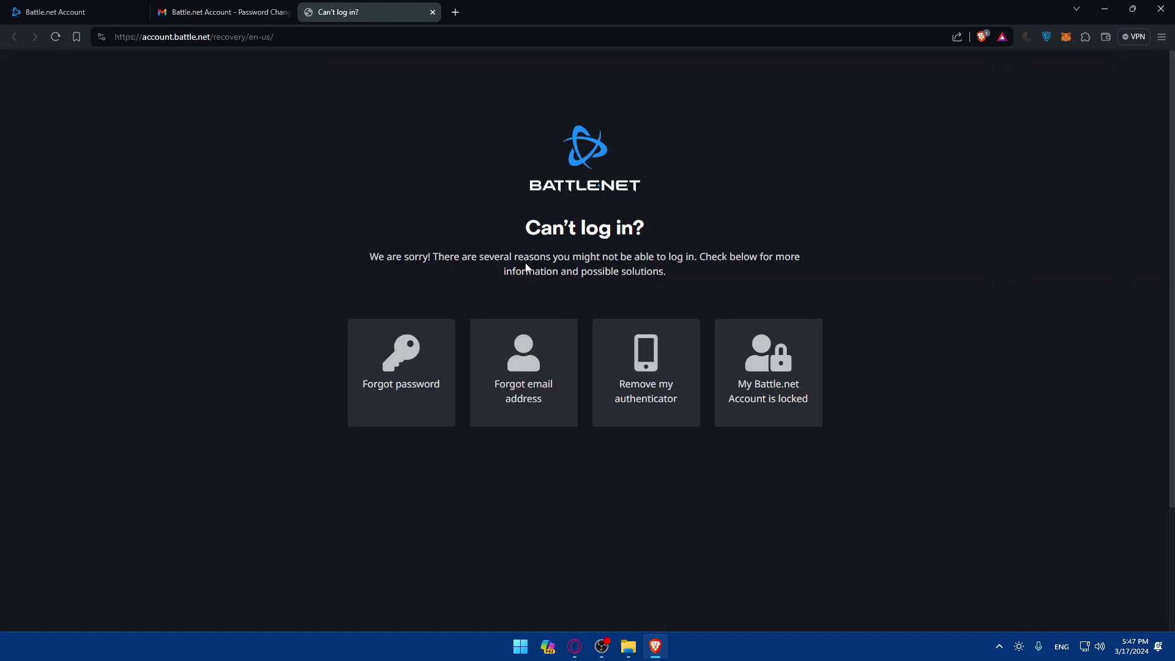
left_click(432, 12)
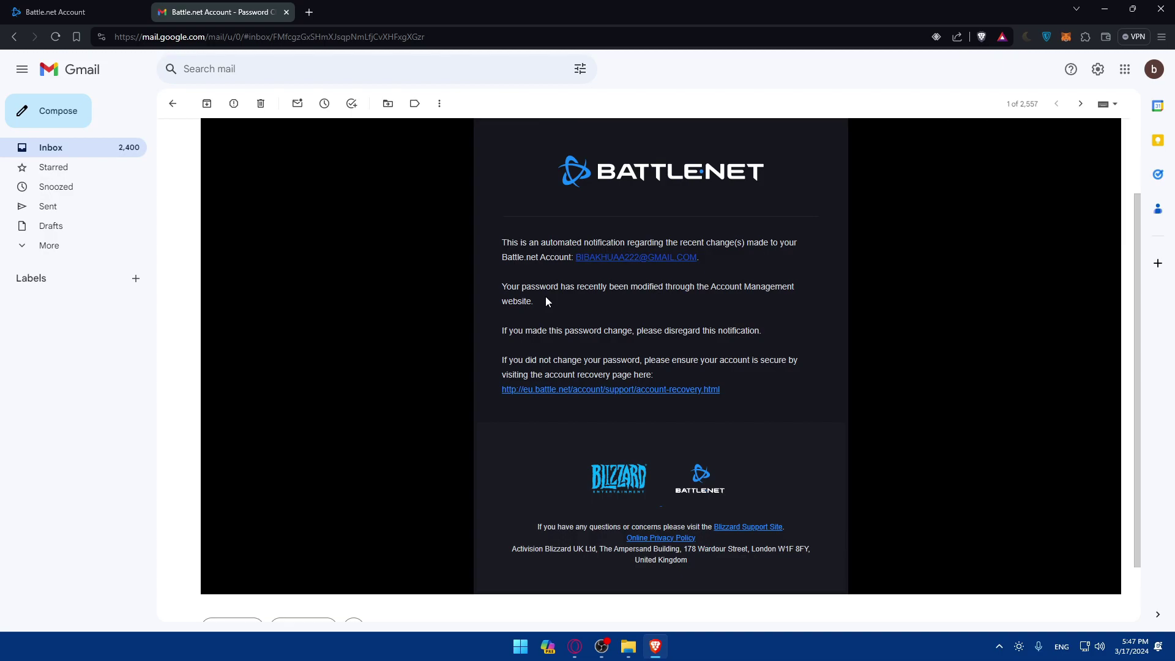
Step: Close Gmail and return to the Battle.net Security page's Authenticator section
left_click(287, 12)
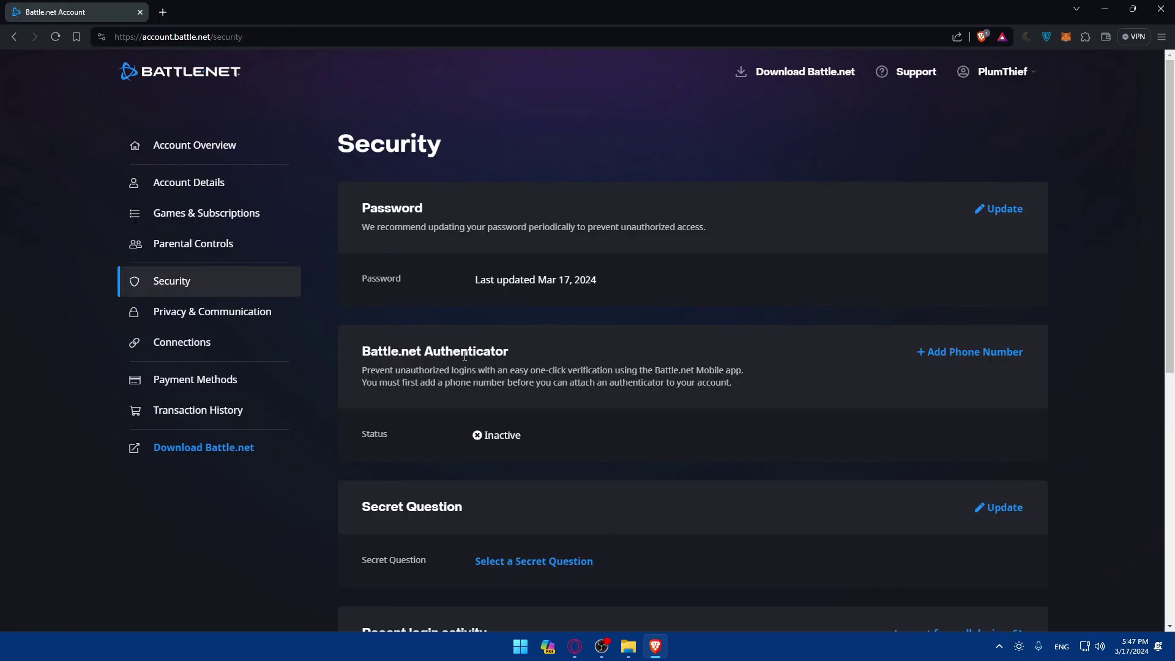
left_click(191, 278)
scroll(574, 256, "down", 5)
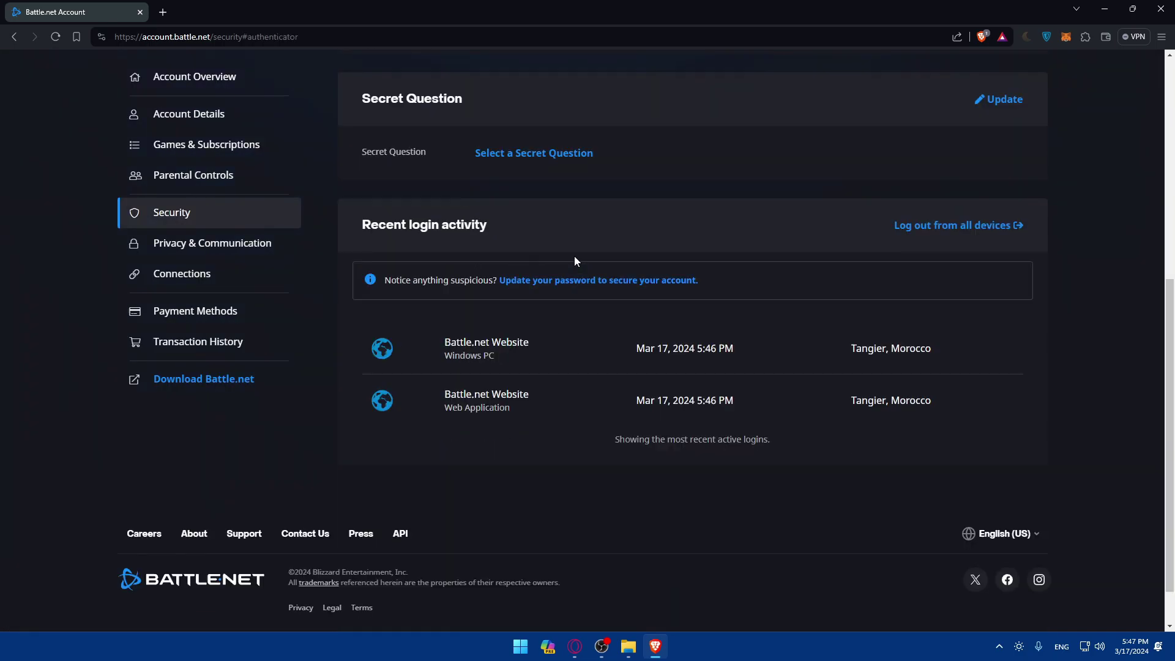
scroll(574, 256, "up", 8)
scroll(574, 255, "down", 2)
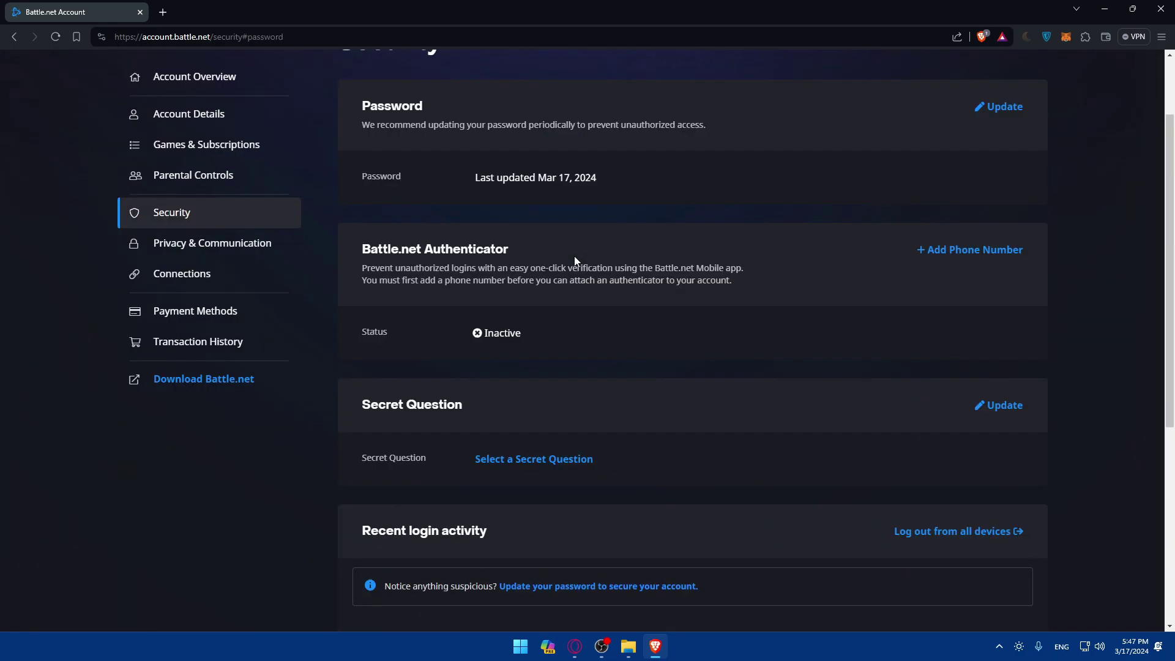
scroll(570, 261, "up", 2)
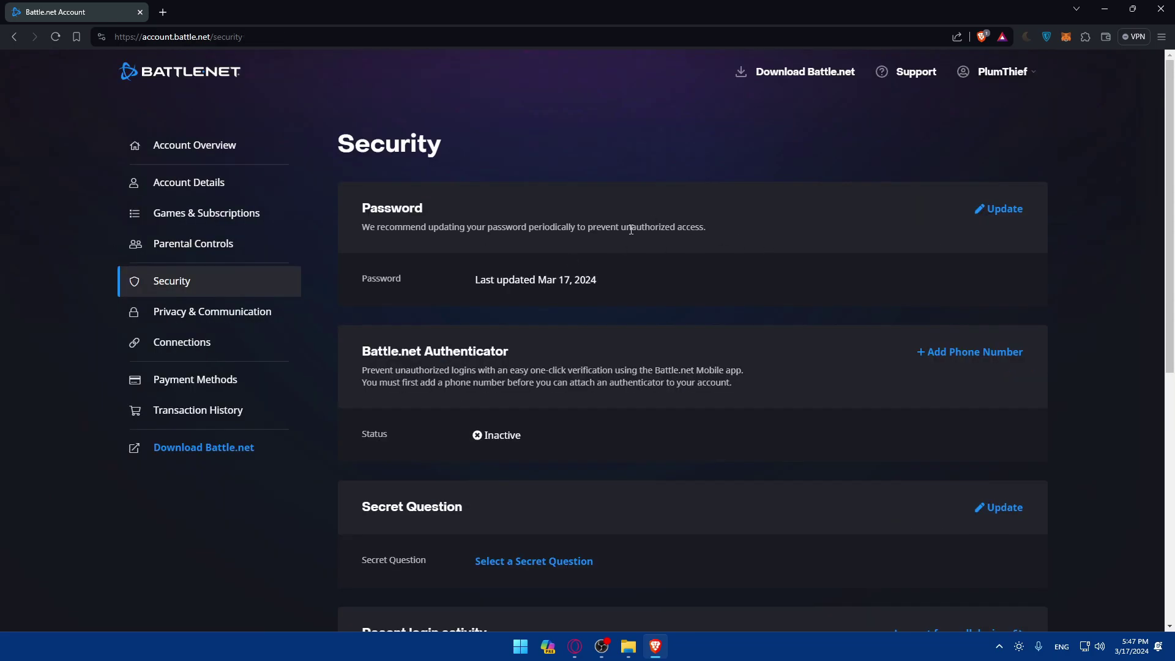
scroll(585, 239, "down", 2)
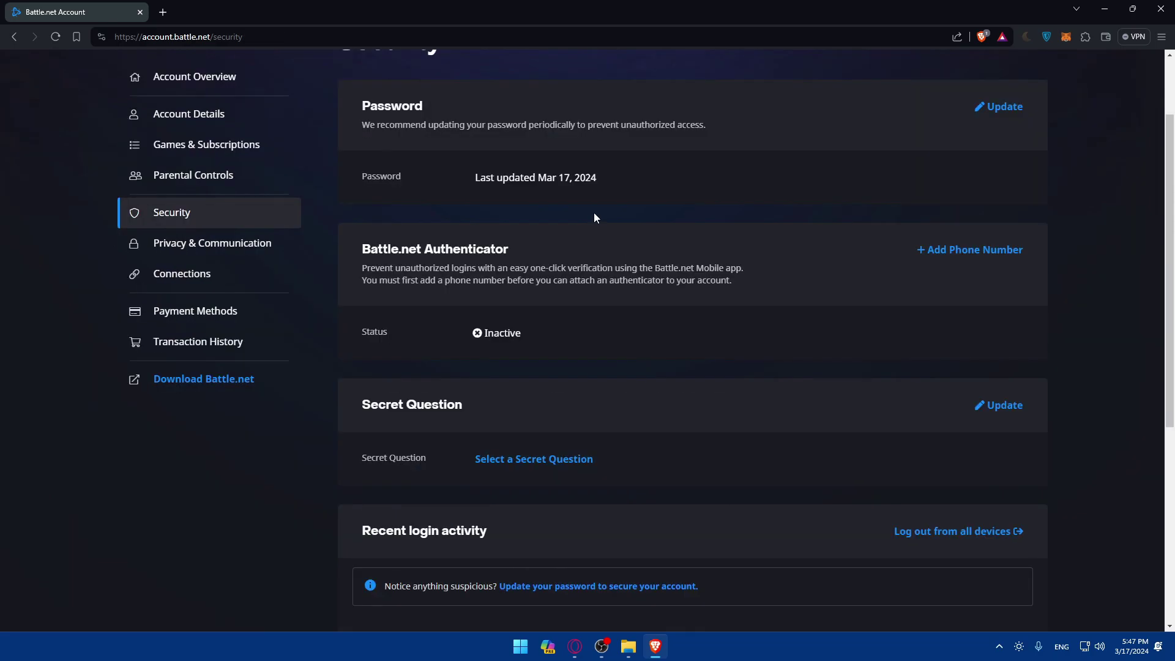
Step: Highlight the Authenticator description, including its one-click verification and phone number requirement sentences
left_click_drag(523, 245, 362, 245)
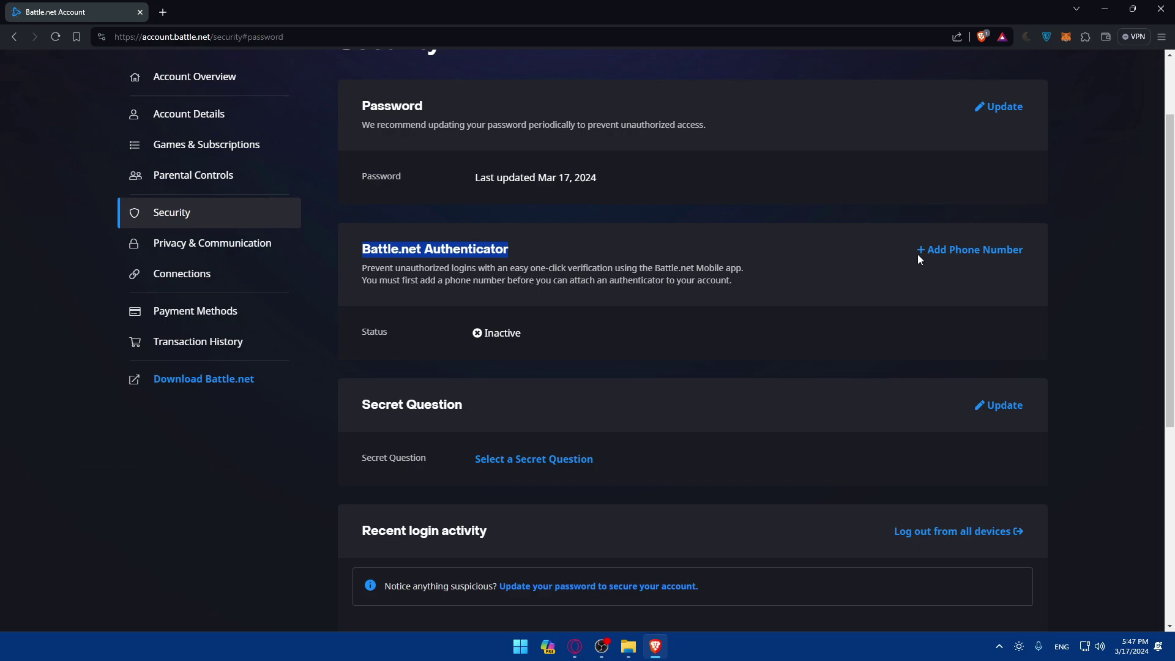
left_click(783, 258)
left_click_drag(363, 273, 437, 270)
left_click_drag(453, 269, 763, 272)
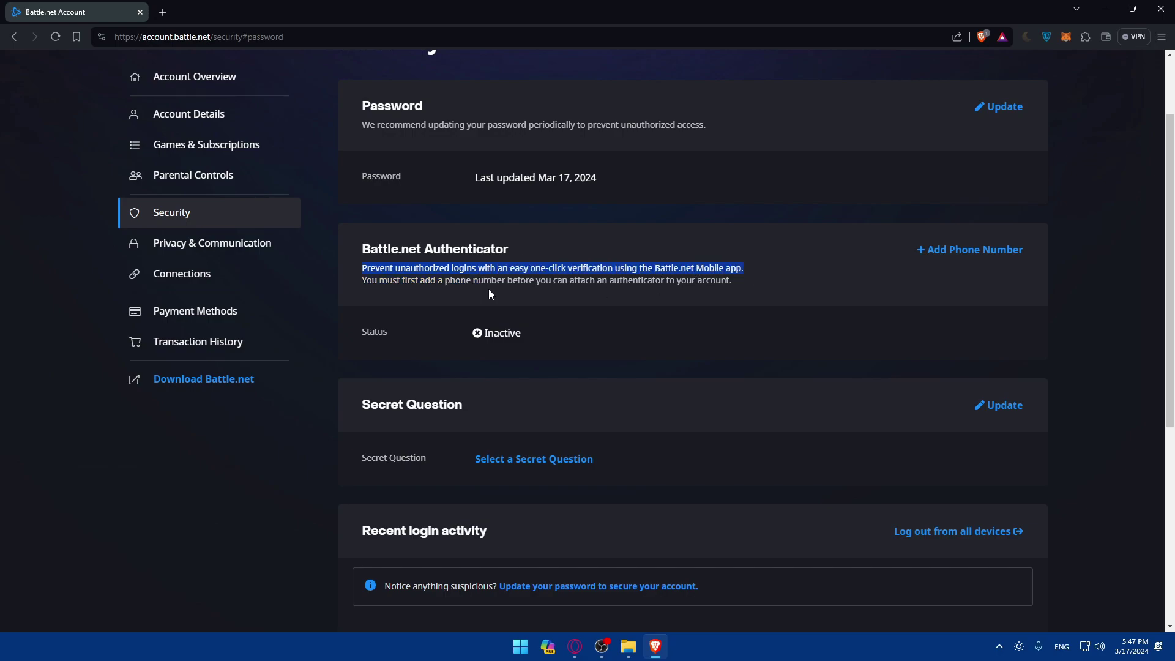
left_click_drag(361, 282, 752, 280)
left_click(752, 281)
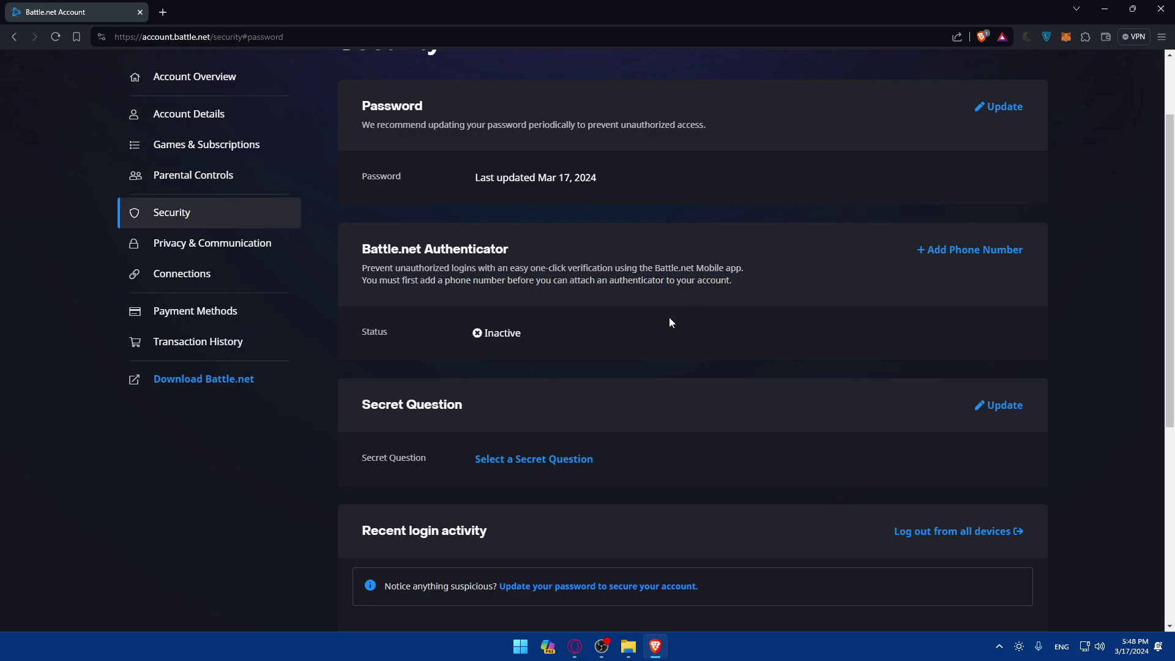
Step: Highlight the Secret Question heading and begin setting up a secret question
left_click_drag(361, 405, 490, 401)
left_click(497, 400)
scroll(835, 429, "down", 2)
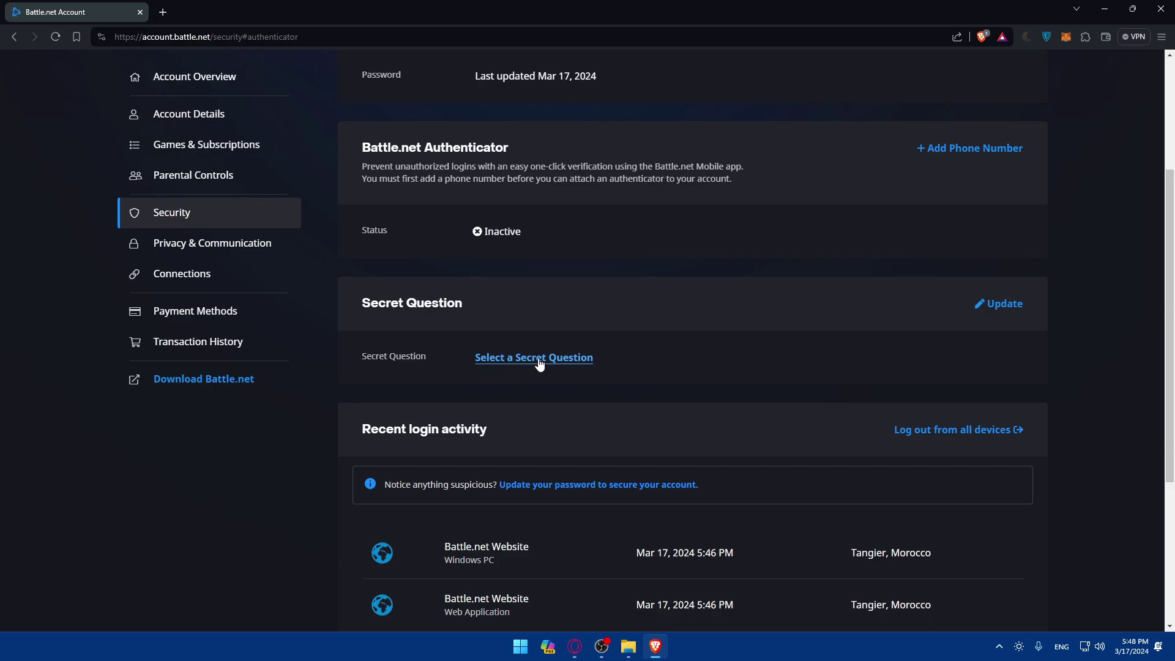
scroll(520, 383, "down", 2)
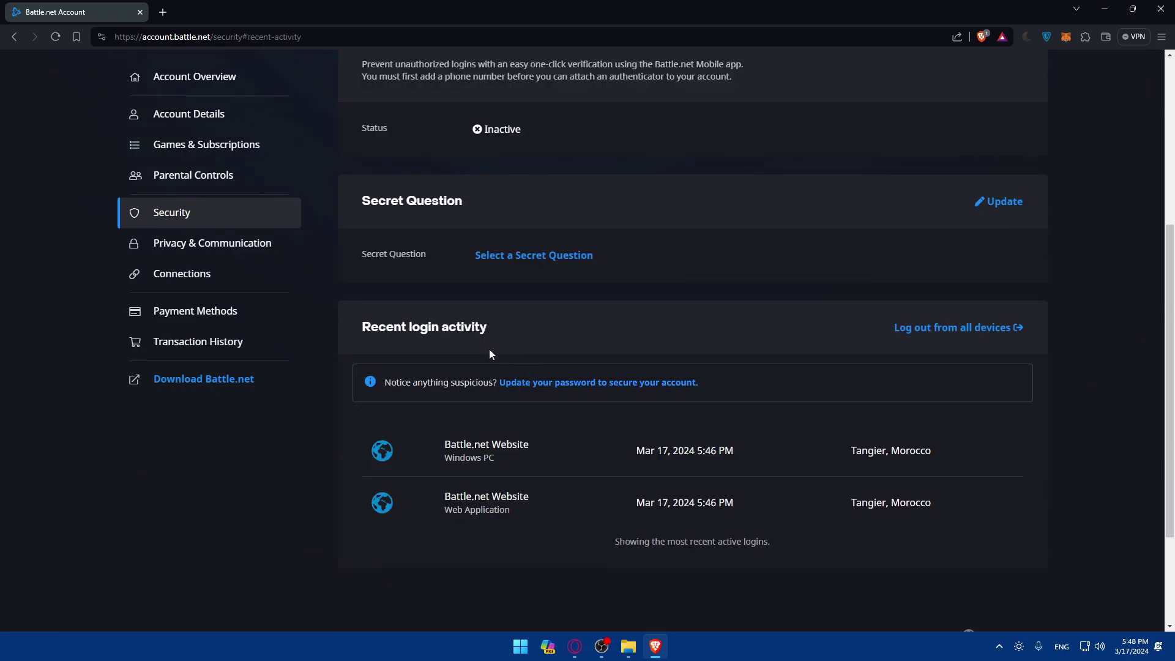
left_click(541, 255)
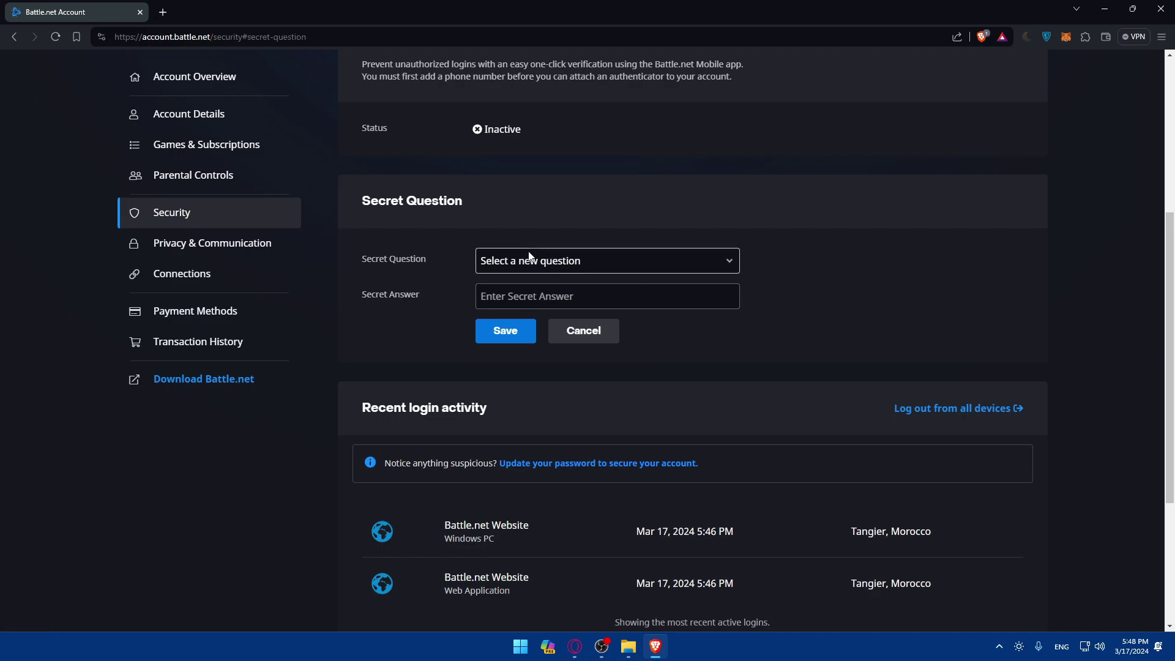
Step: Save 'What was the first car you owned?' with a secret answer, then reopen it with Update
left_click(530, 257)
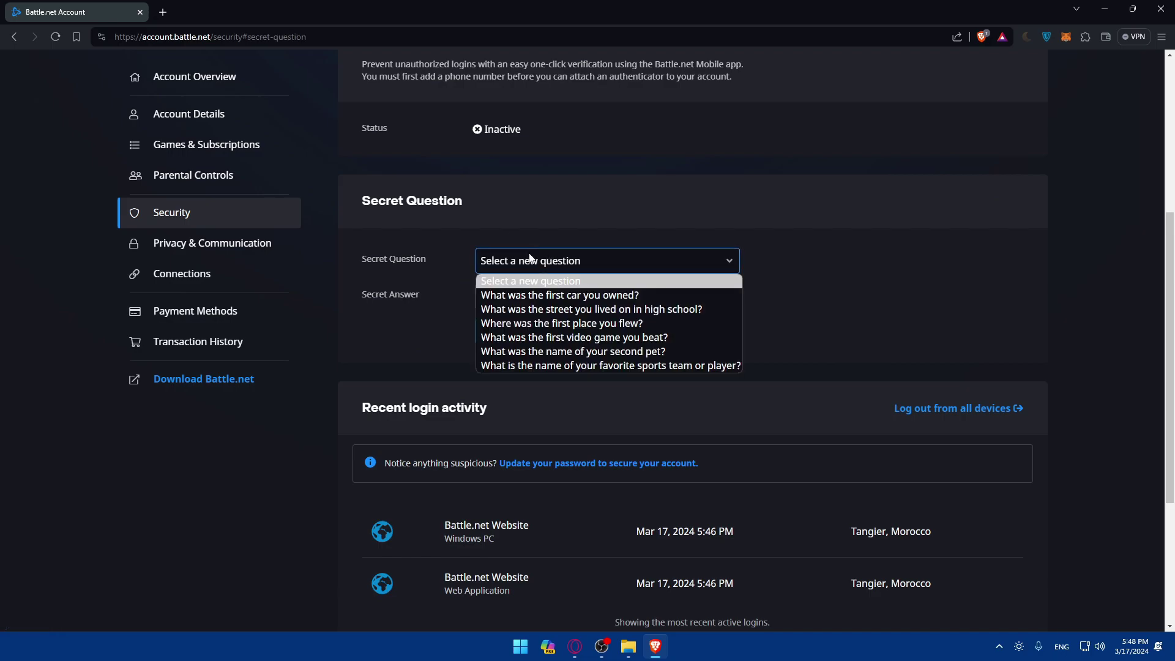
left_click(556, 295)
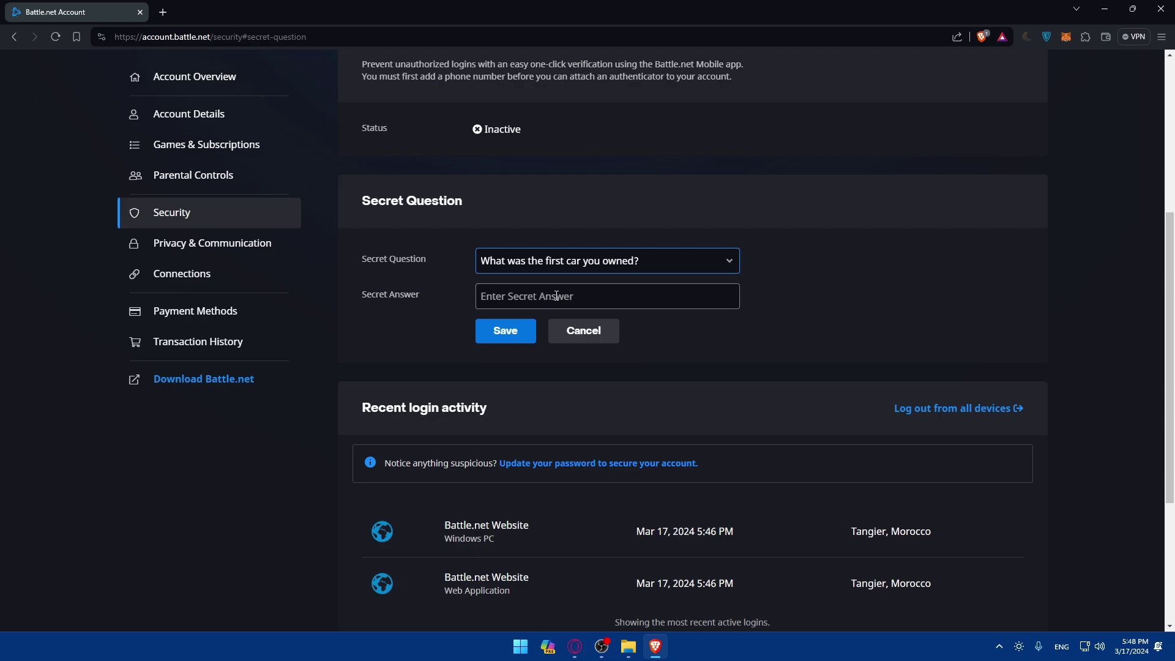
left_click(548, 300)
type("test")
left_click(518, 331)
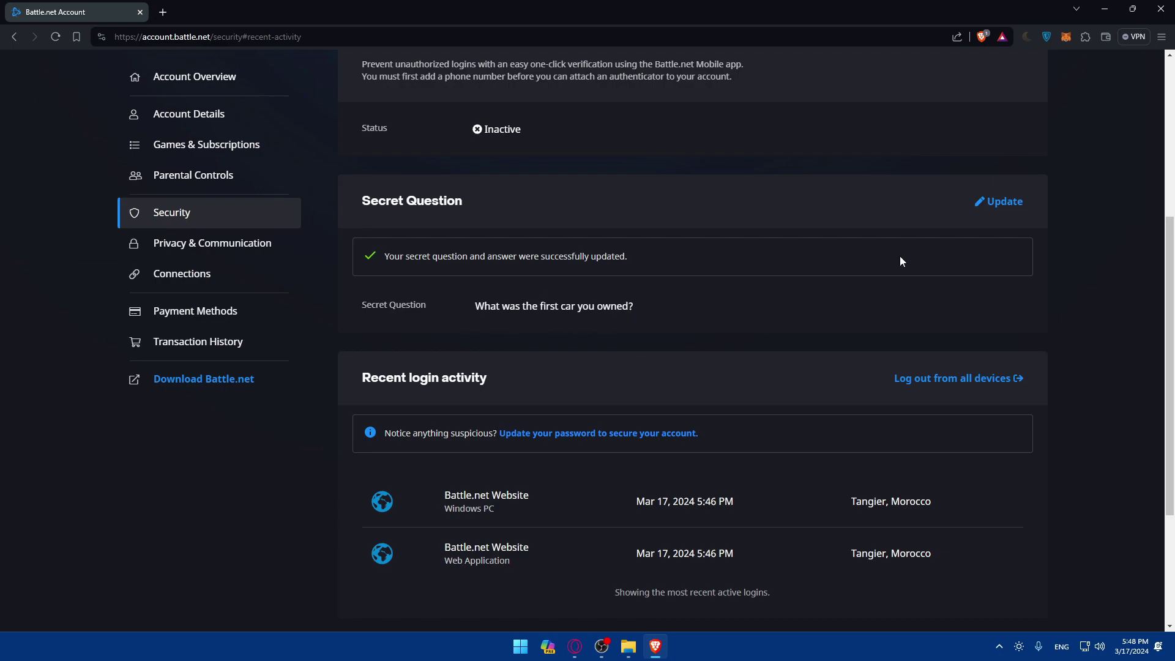
left_click(1002, 202)
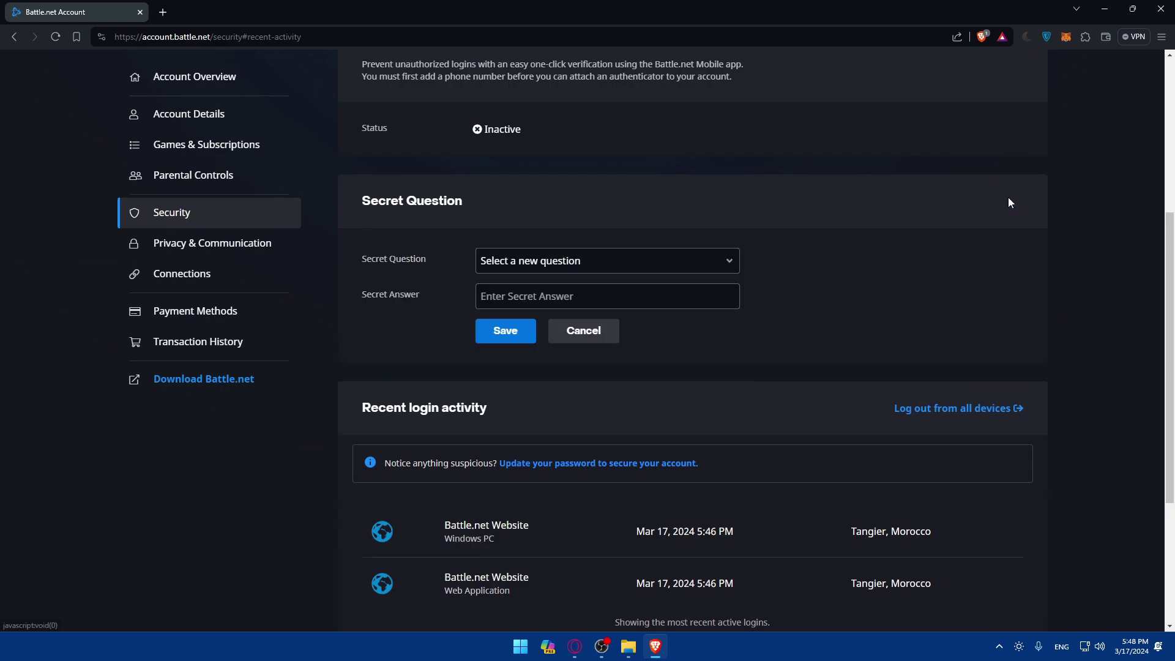
Step: Select 'What was the first video game you beat?' as a trial secret question
left_click(609, 266)
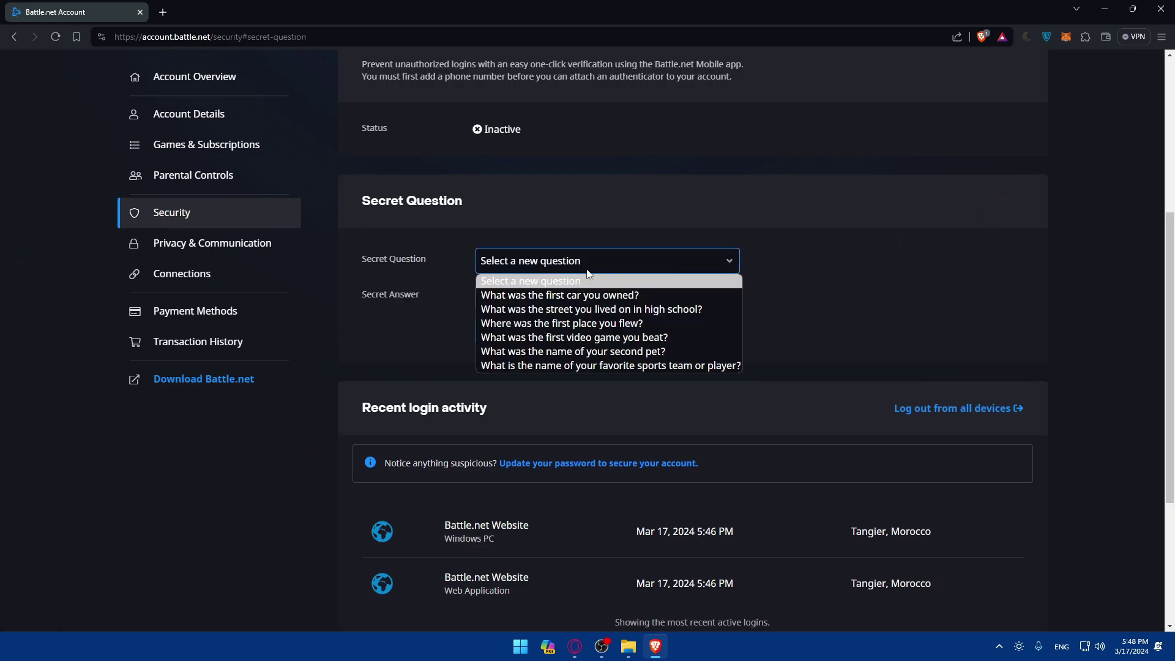
left_click(581, 338)
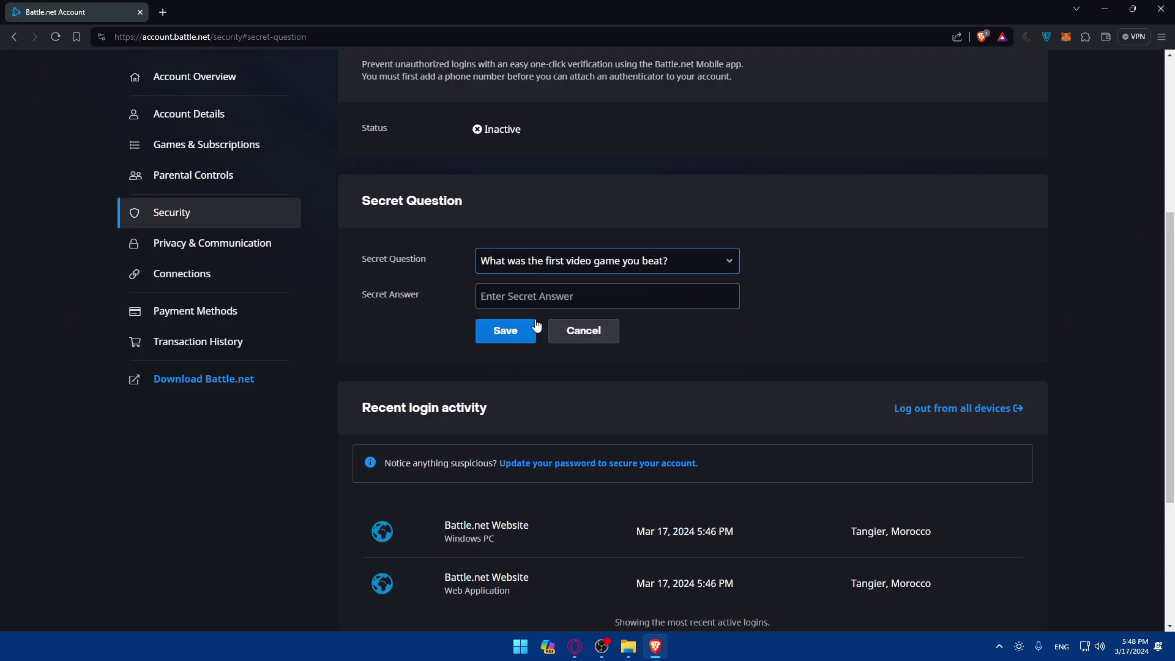
left_click(557, 302)
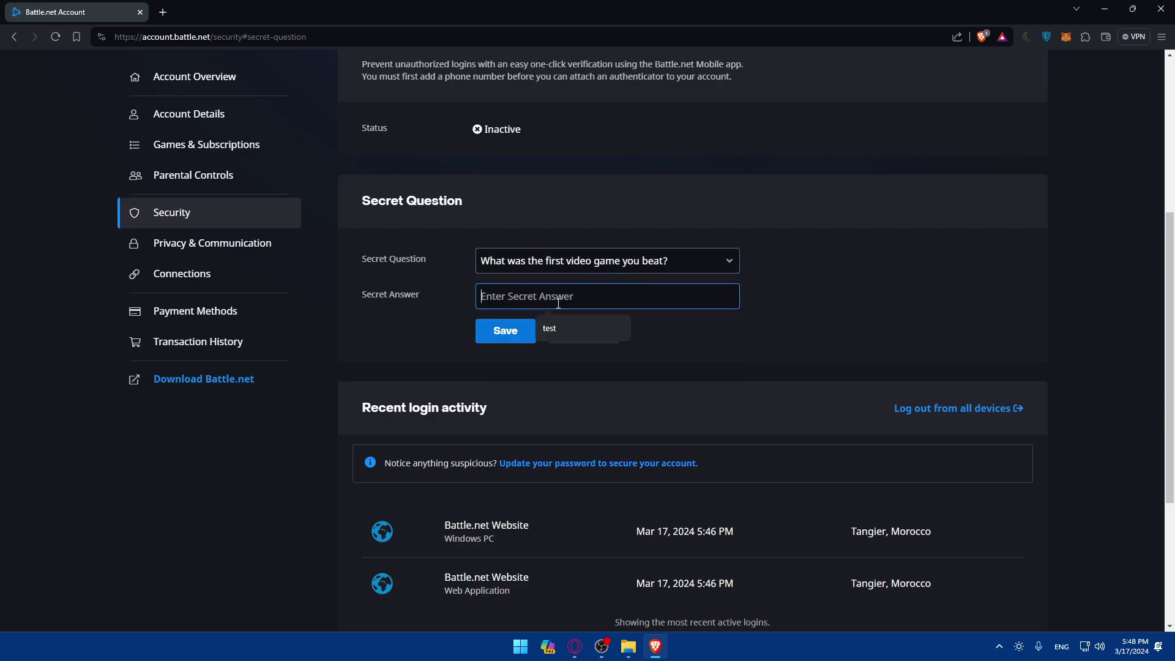
Step: Switch to the favourite sports team or player question, enter a secret answer, and save
left_click(556, 266)
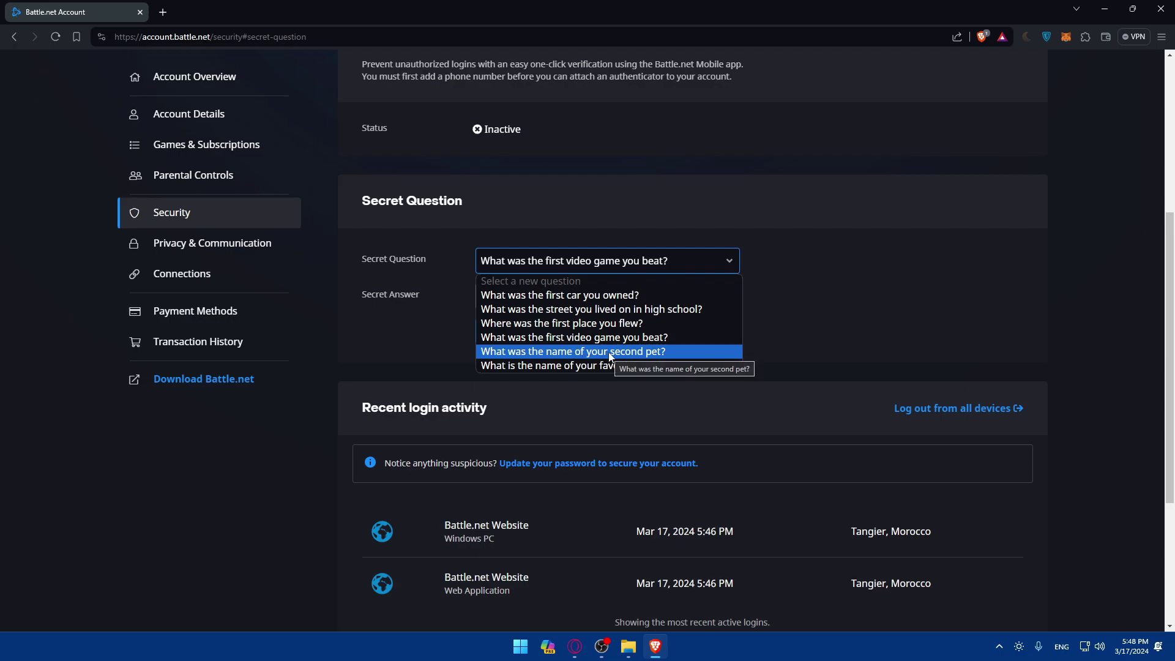
left_click(545, 365)
left_click(563, 298)
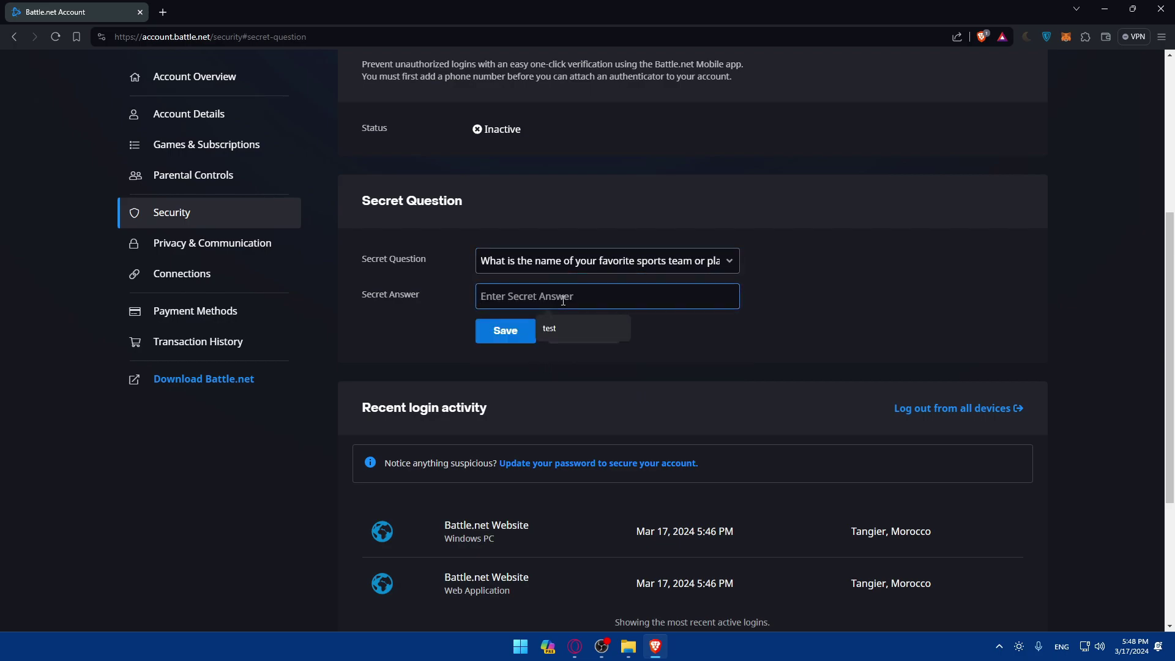
type("Test")
left_click(508, 332)
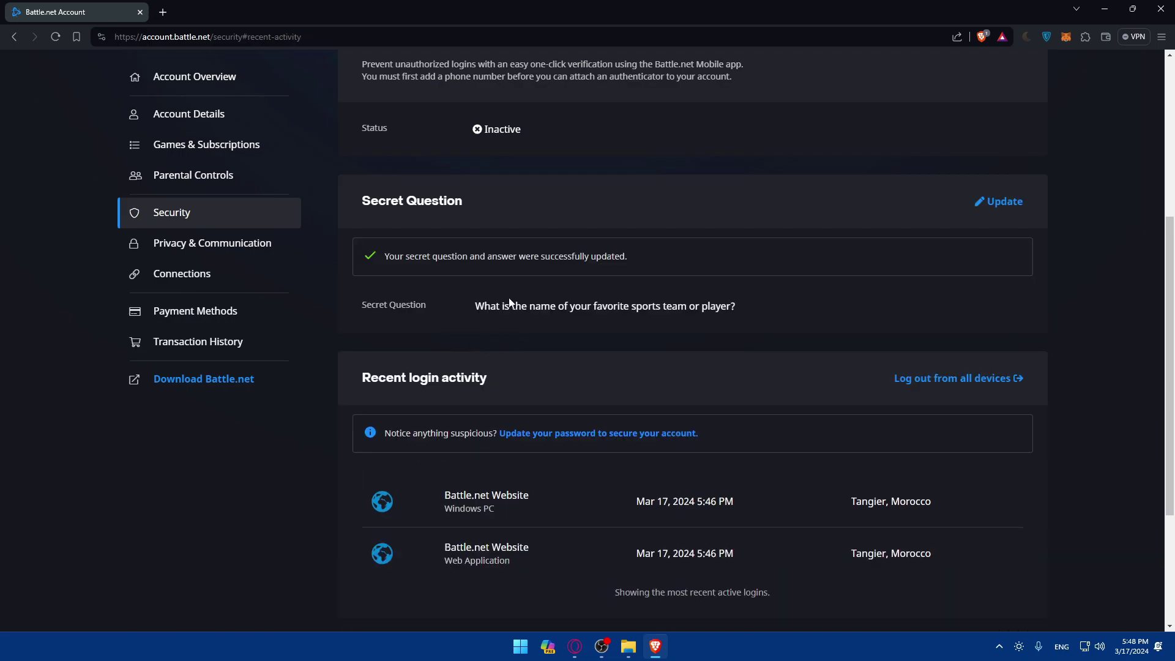
left_click_drag(371, 273, 515, 263)
left_click(515, 263)
scroll(623, 260, "up", 3)
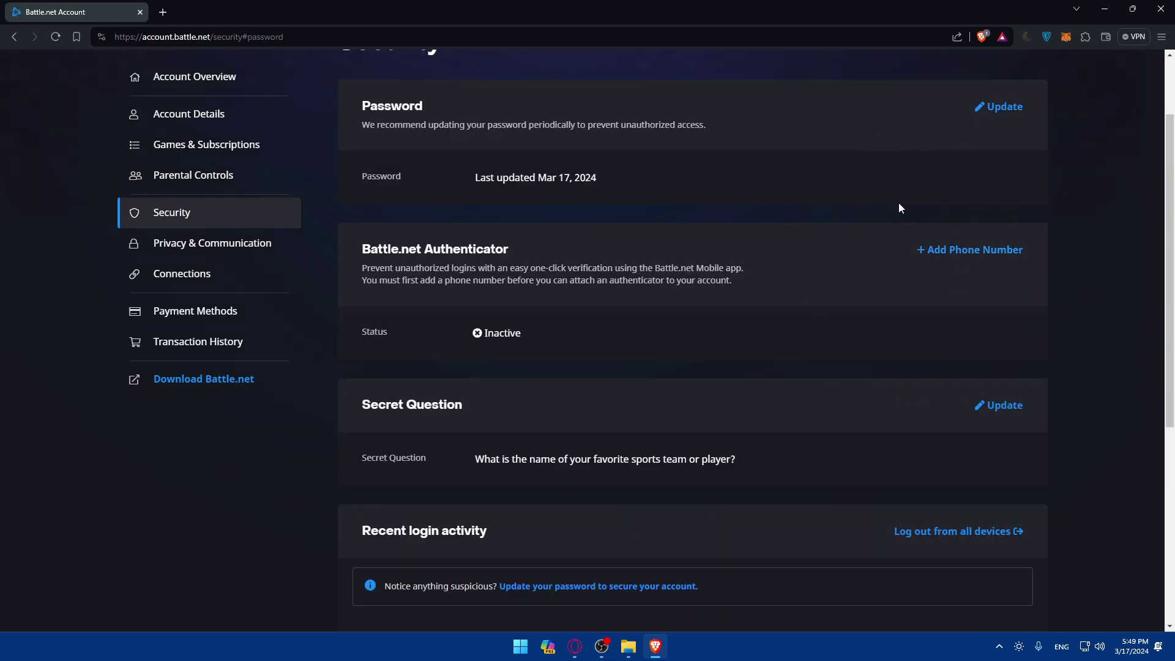
left_click(966, 250)
left_click(477, 297)
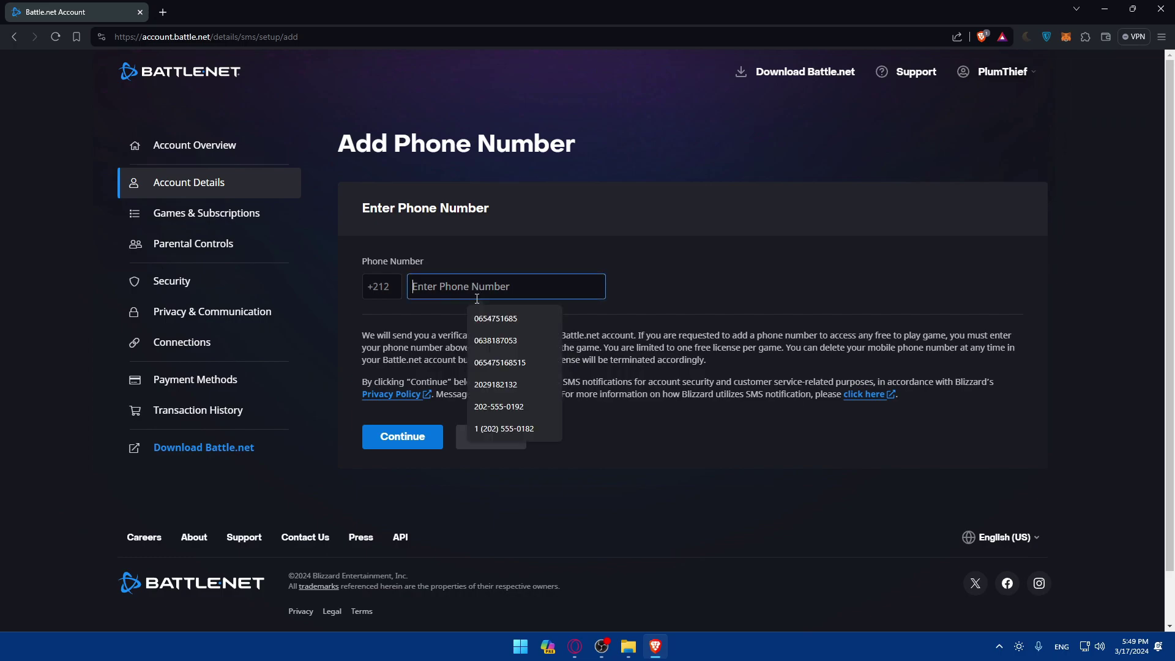
left_click(619, 328)
left_click(490, 437)
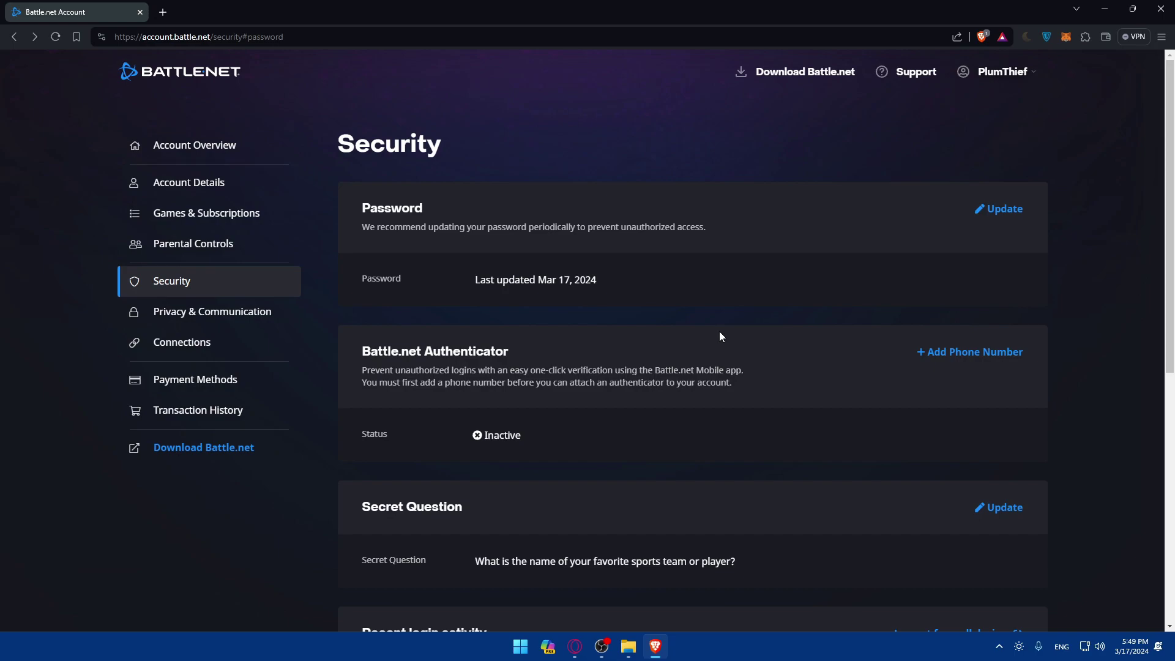
left_click(164, 19)
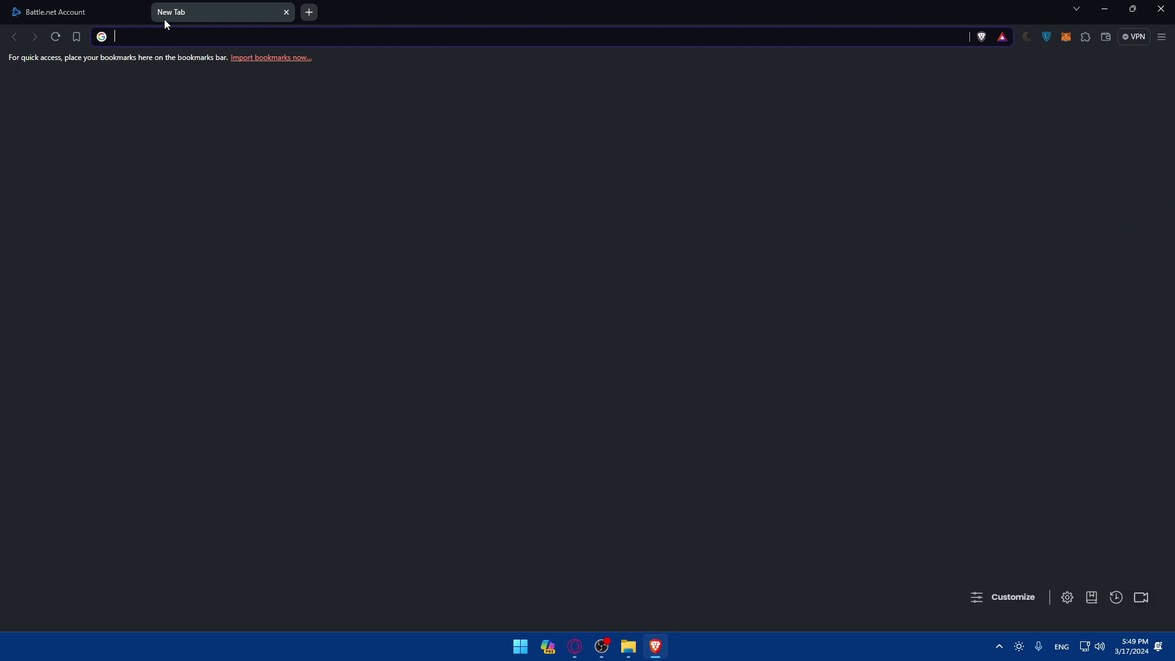
Step: Search Google for 'battlenet mobile app' and open the 'Battle.net - Apps on Google Play' result
type("battle")
type("ne")
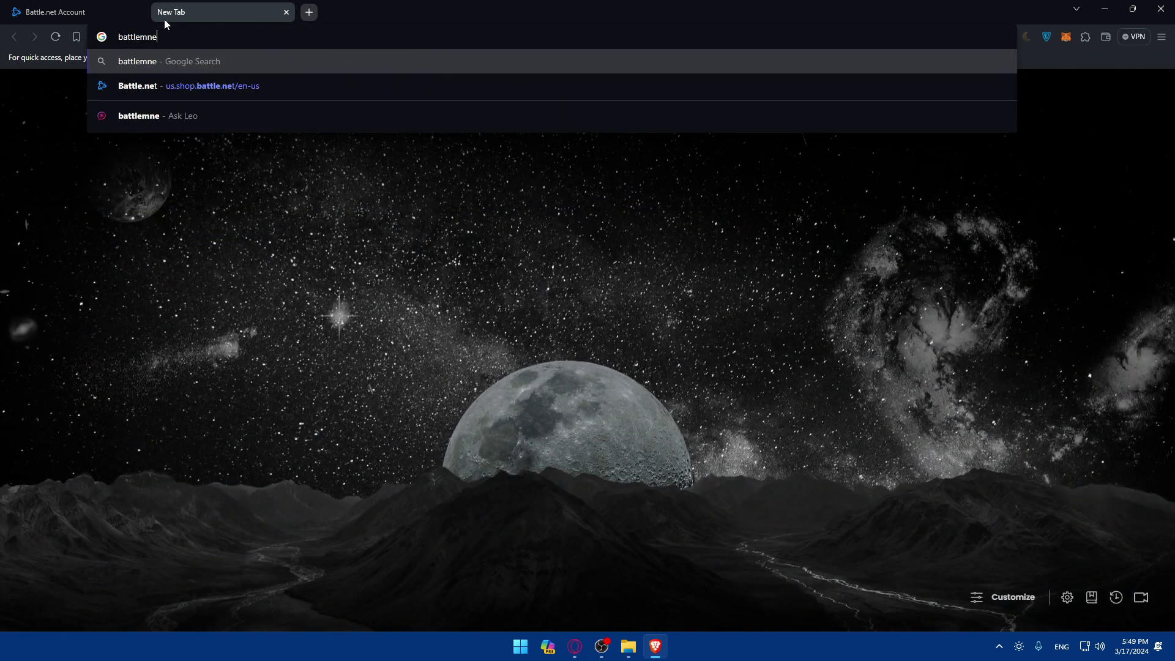
type("t mo")
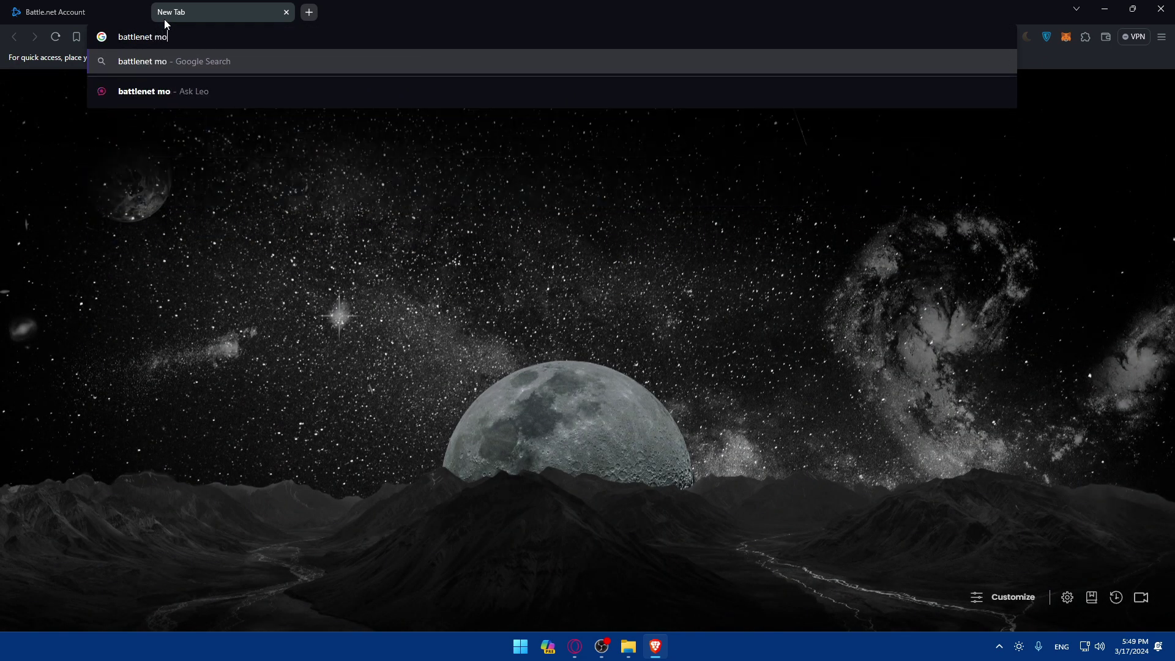
type("bile app")
key("Return")
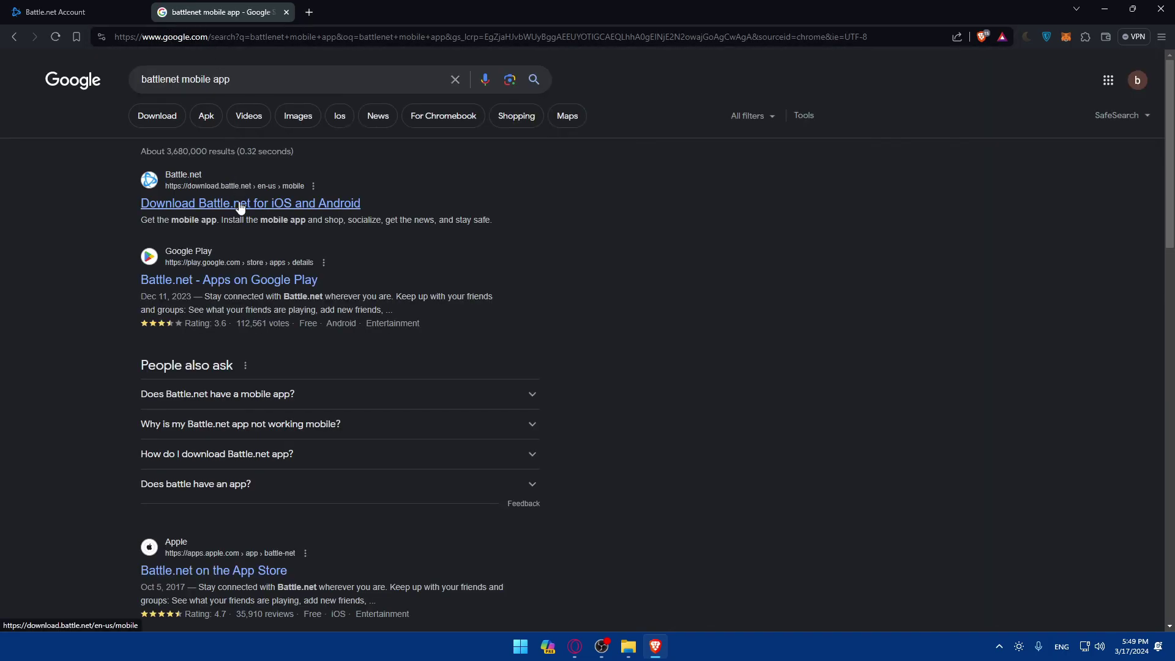
left_click(229, 280)
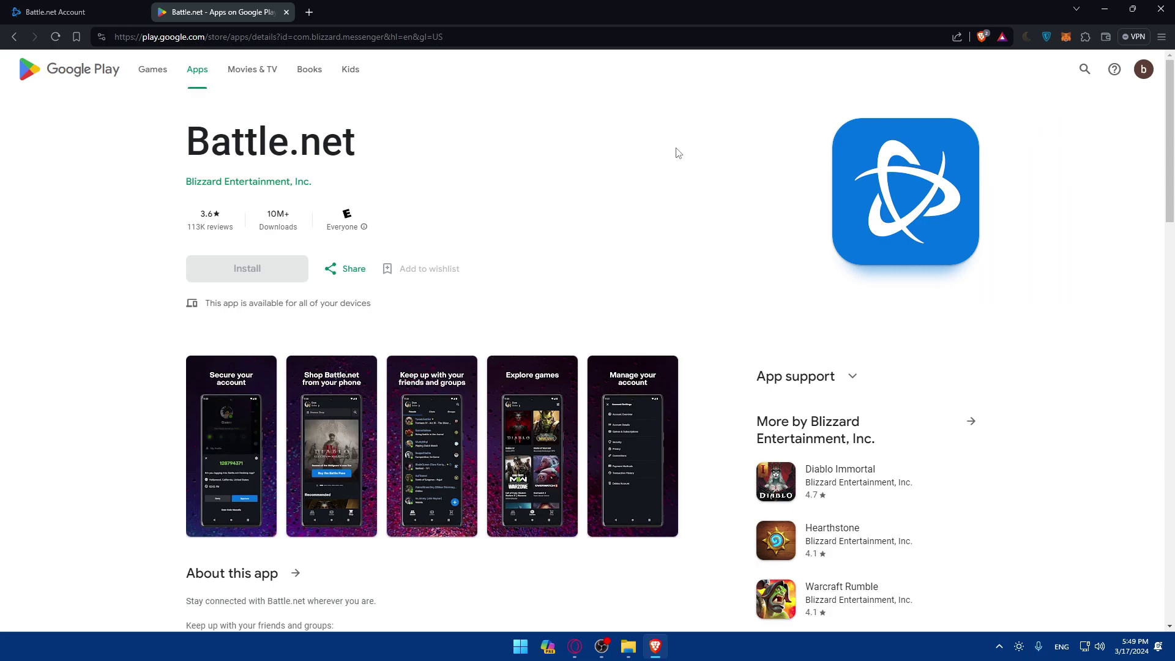
left_click(242, 404)
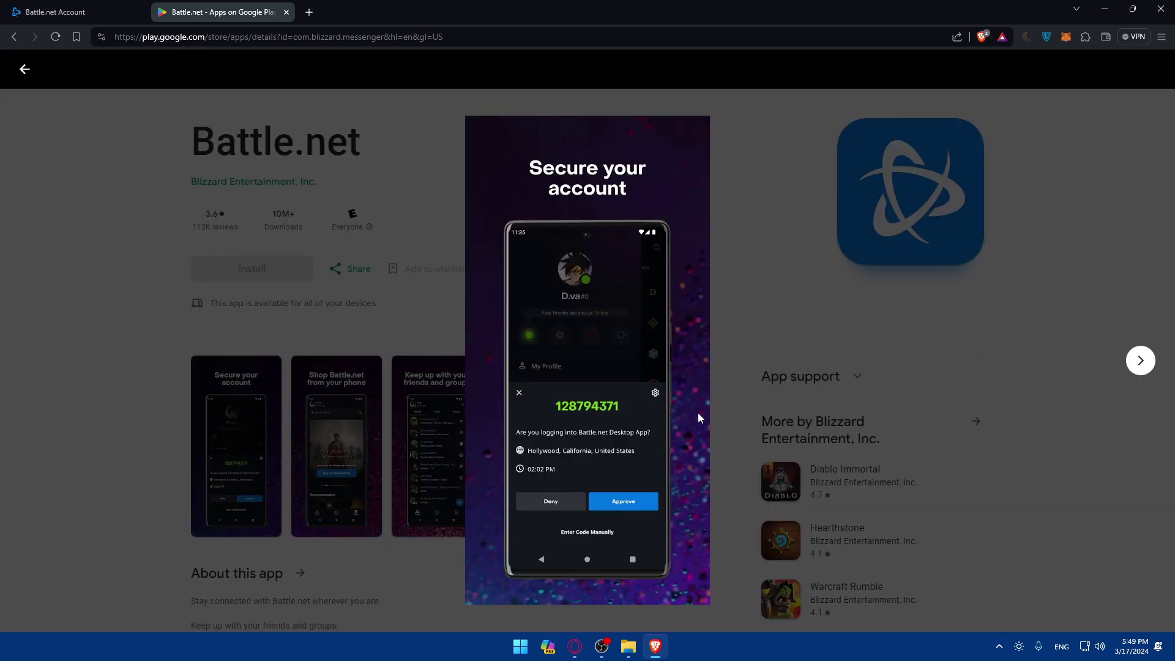
left_click(1140, 362)
left_click(1140, 362)
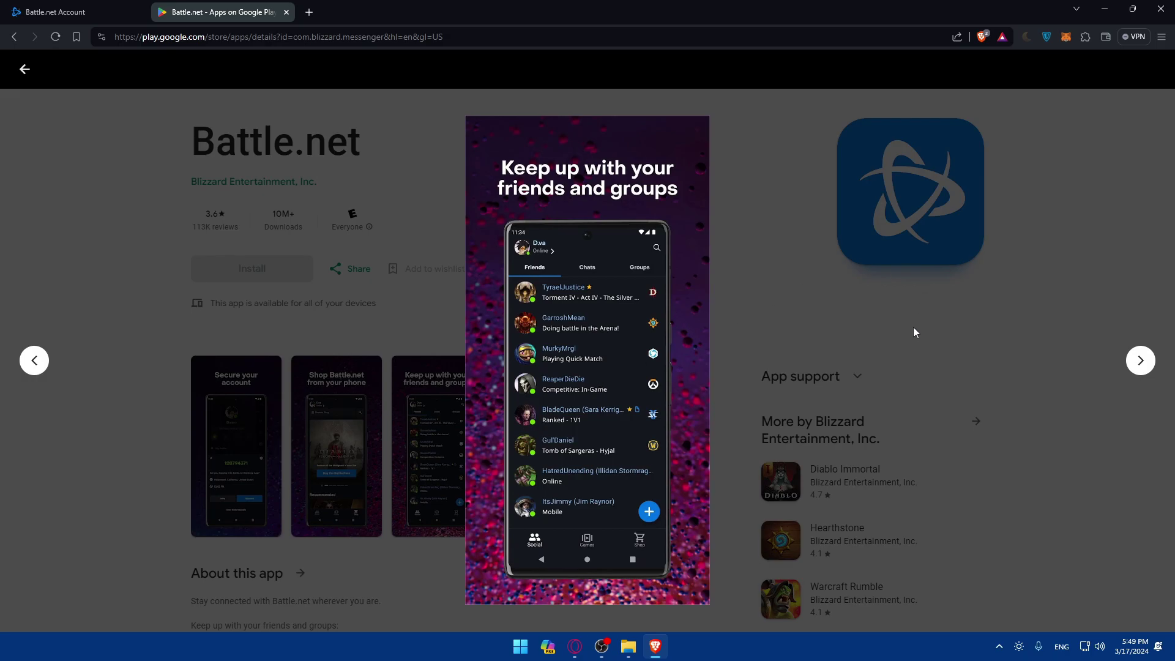
left_click(1161, 367)
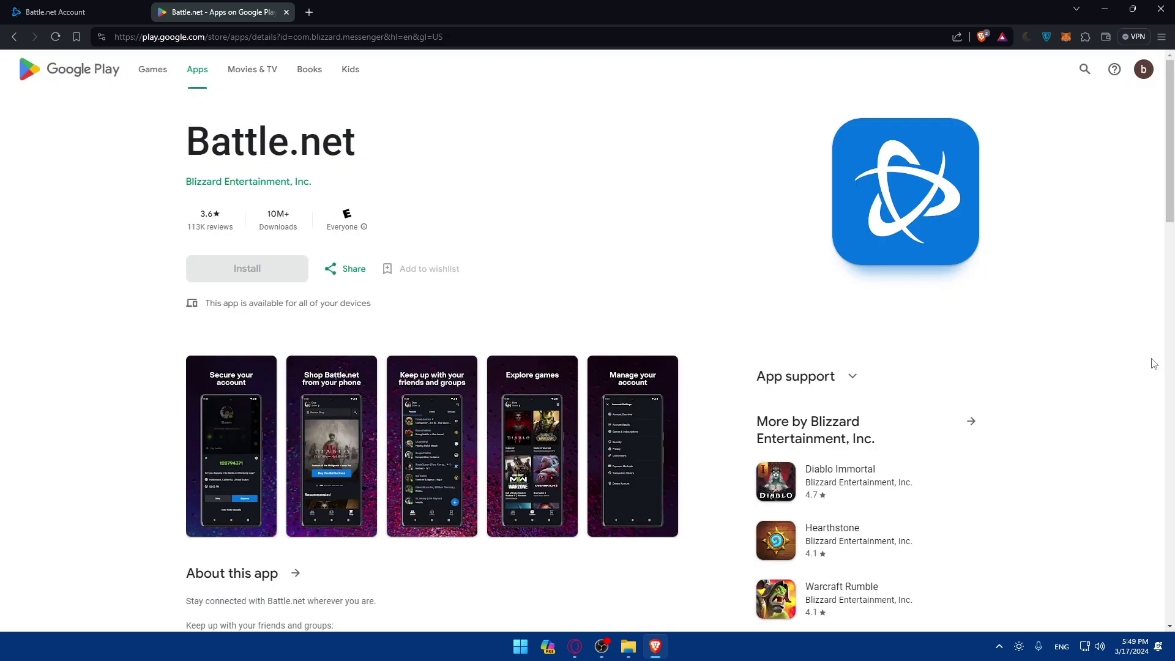
left_click(627, 429)
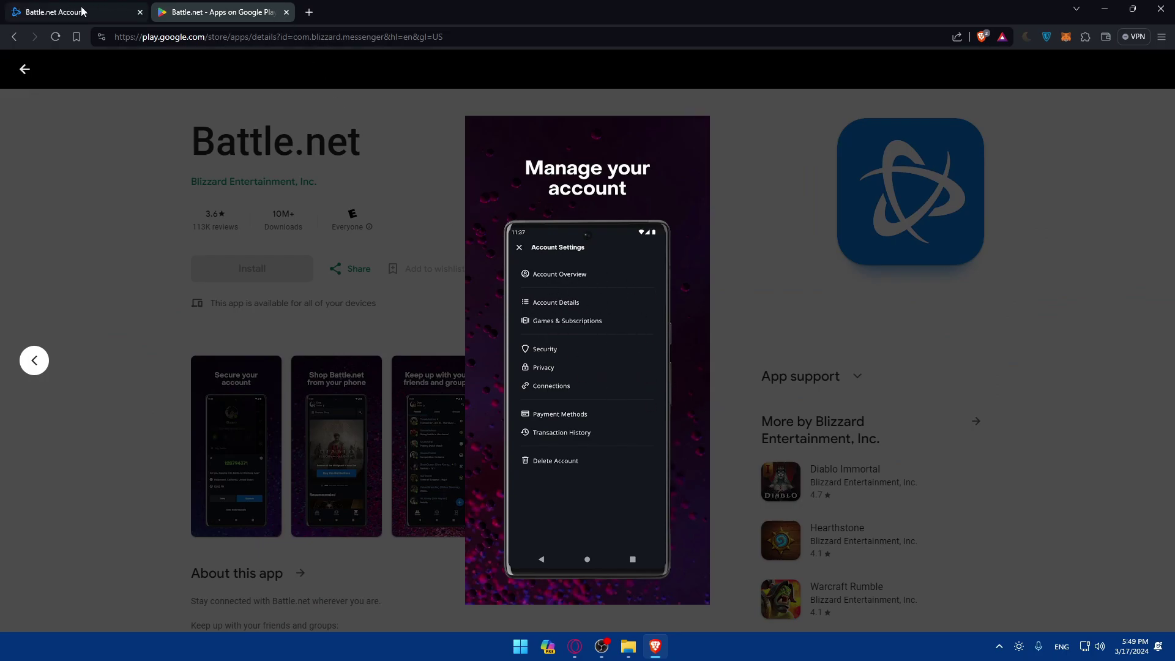
key("Escape")
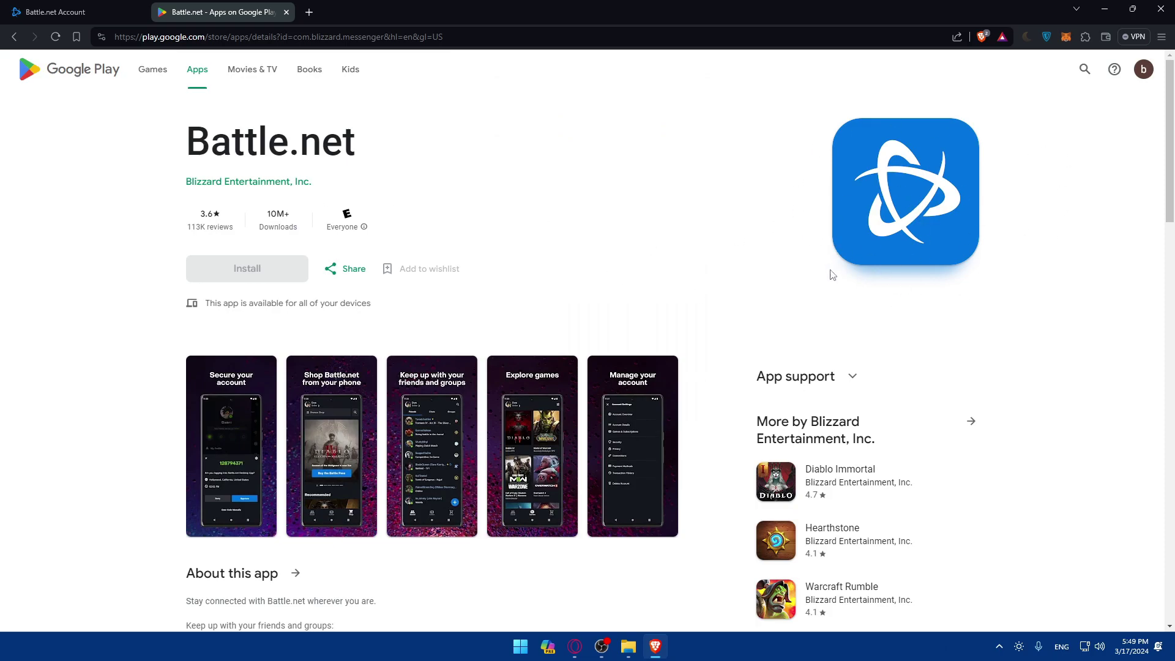
left_click_drag(185, 164, 449, 124)
left_click(450, 124)
Step: Back on the Battle.net account tab, review the Password and Battle.net Authenticator sections
left_click(64, 10)
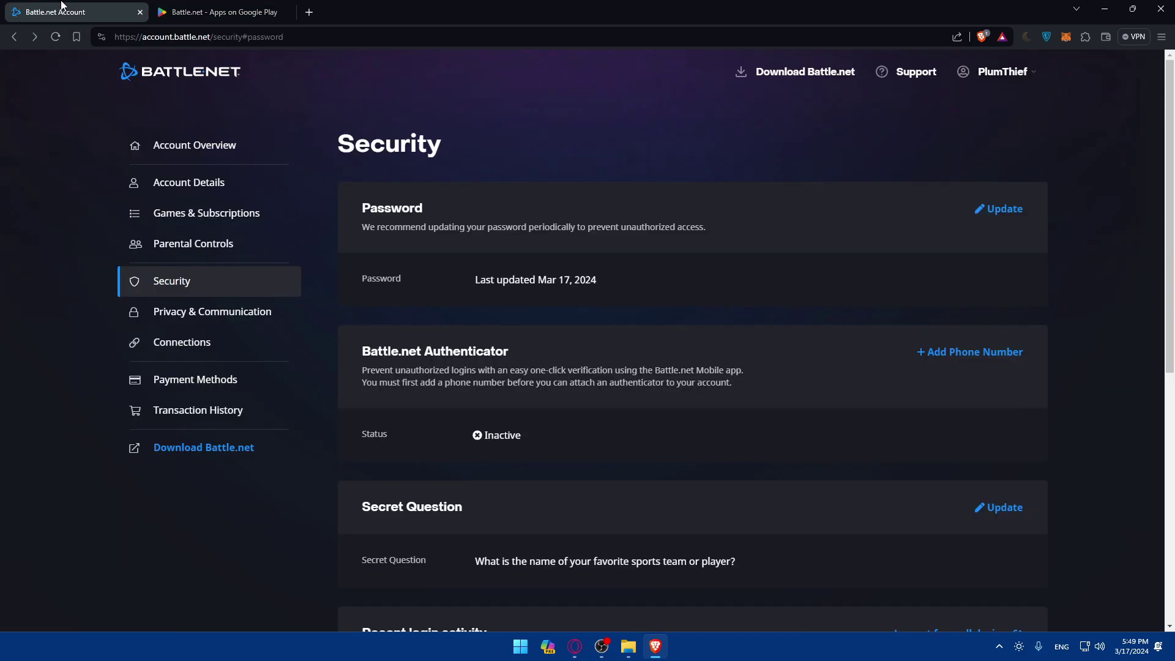
scroll(627, 380, "down", 2)
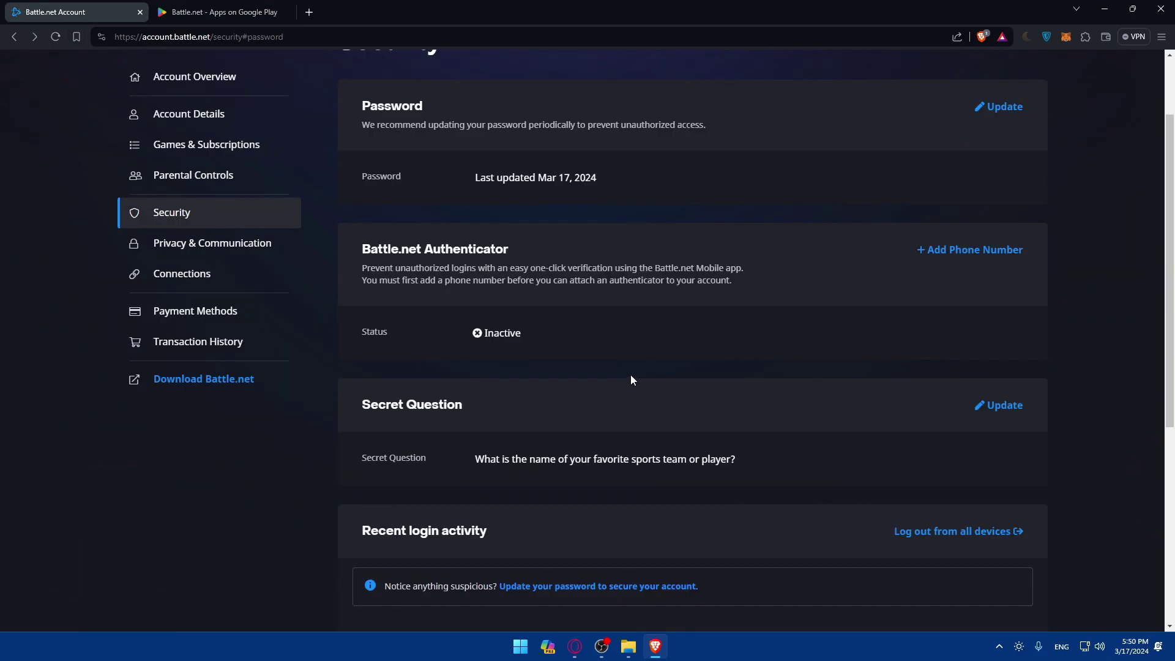
scroll(632, 361, "up", 2)
left_click_drag(417, 236, 538, 211)
left_click(528, 223)
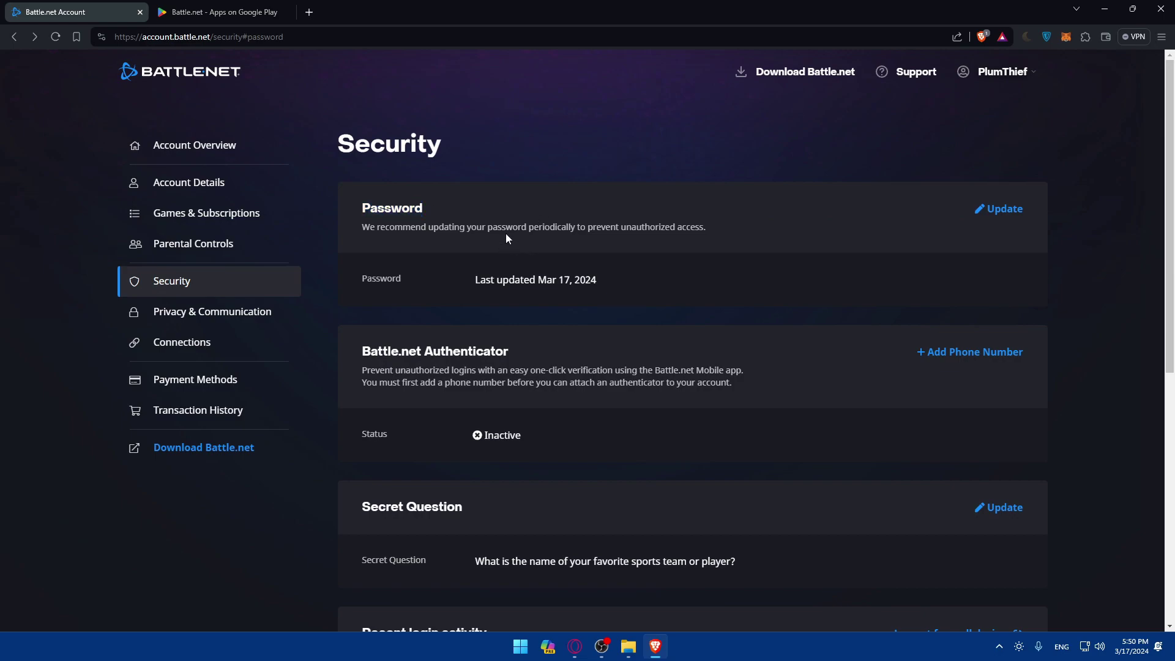
left_click_drag(520, 346, 347, 355)
left_click(379, 353)
left_click_drag(517, 353, 317, 356)
left_click(522, 353)
Step: Review the Secret Question section and the Recent login activity entries
scroll(515, 346, "down", 2)
left_click_drag(465, 405, 347, 409)
left_click(347, 409)
scroll(367, 404, "down", 2)
scroll(404, 405, "down", 2)
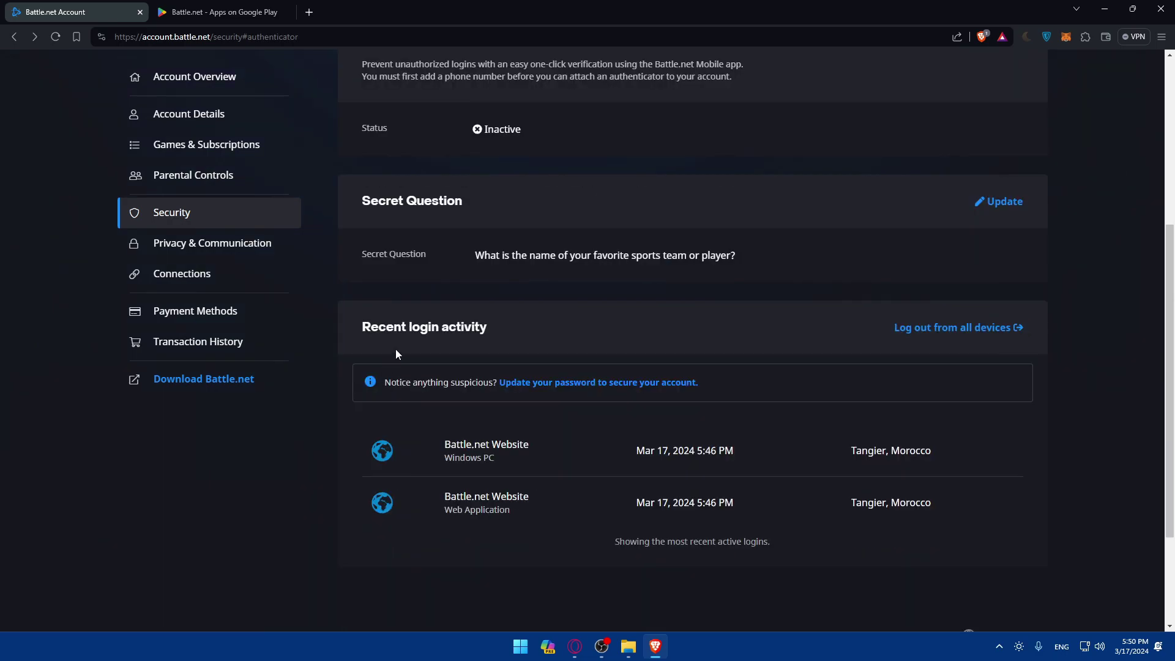
left_click_drag(500, 326, 360, 328)
left_click(517, 324)
left_click_drag(496, 494, 439, 494)
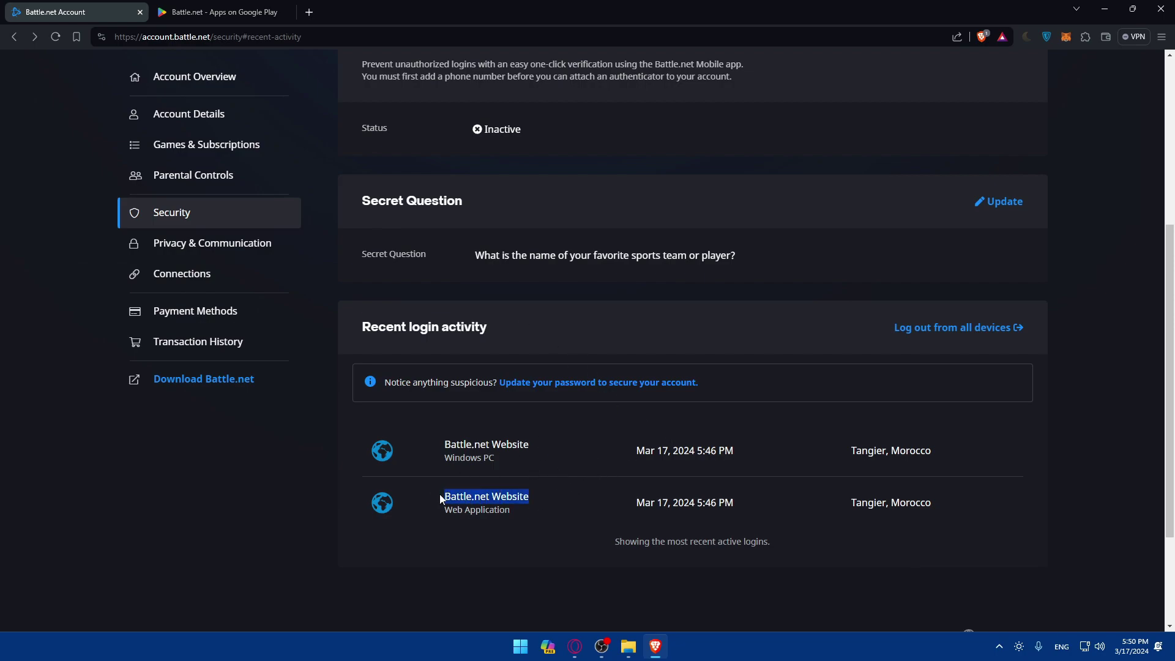
left_click(496, 492)
left_click_drag(525, 492, 406, 497)
left_click(405, 497)
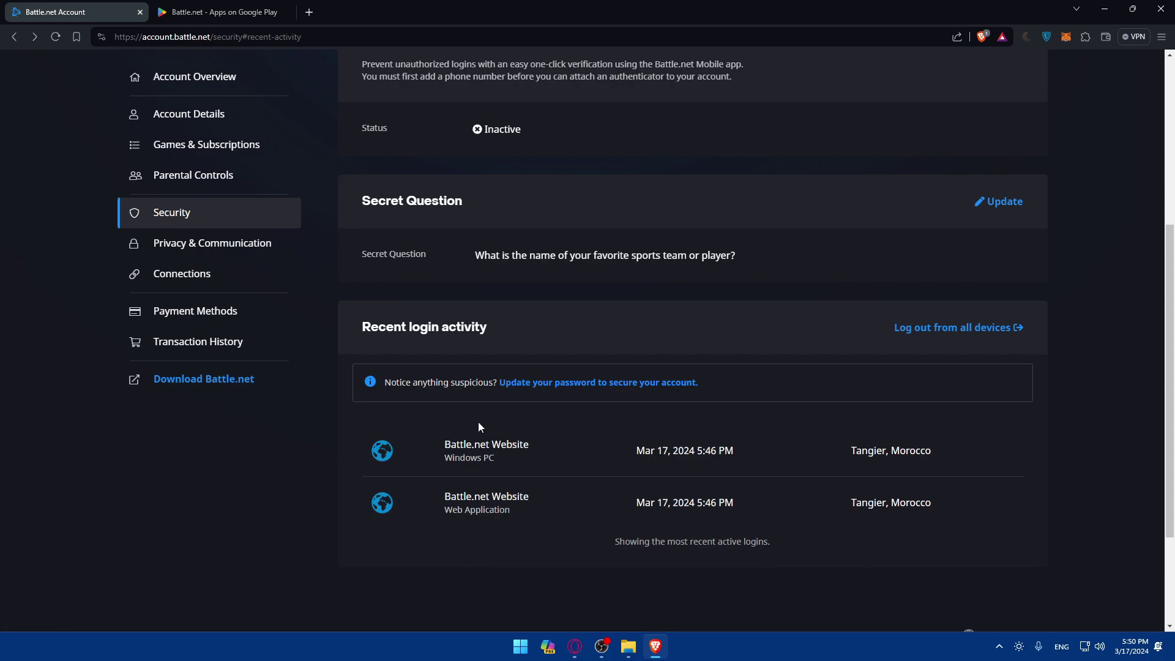
Step: View the Privacy & Communication settings, then go to Account Overview
left_click(236, 243)
scroll(550, 301, "down", 10)
scroll(550, 301, "up", 10)
left_click(193, 145)
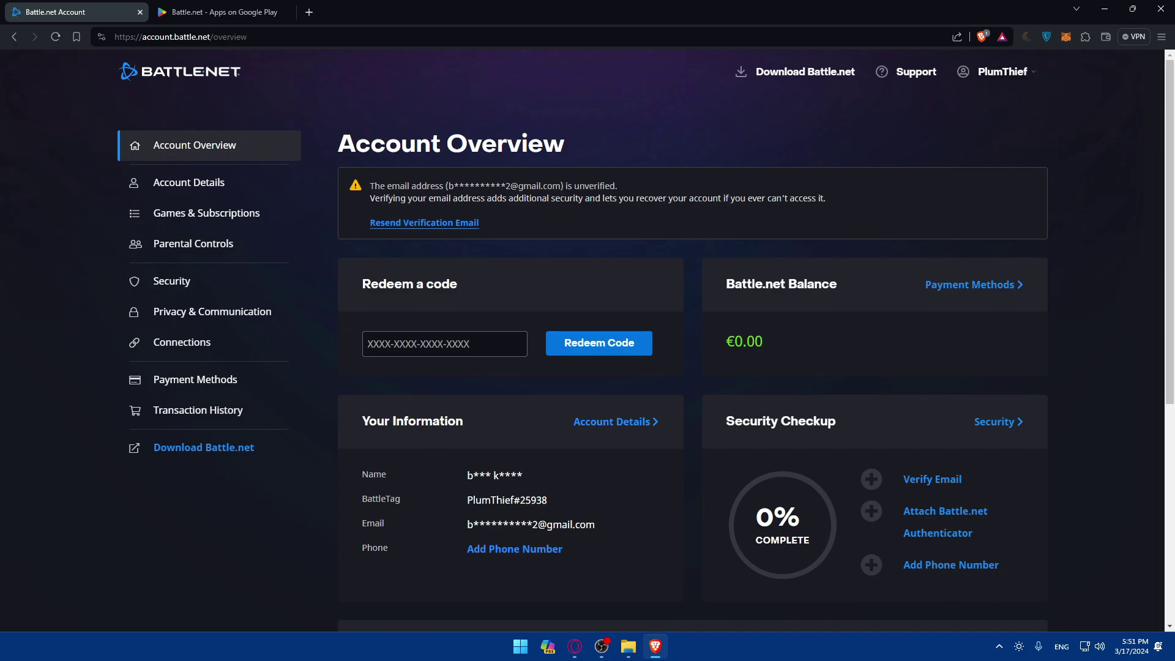
Step: Open a blank new tab and close the Battle.net Account and Google Play tabs
left_click(309, 13)
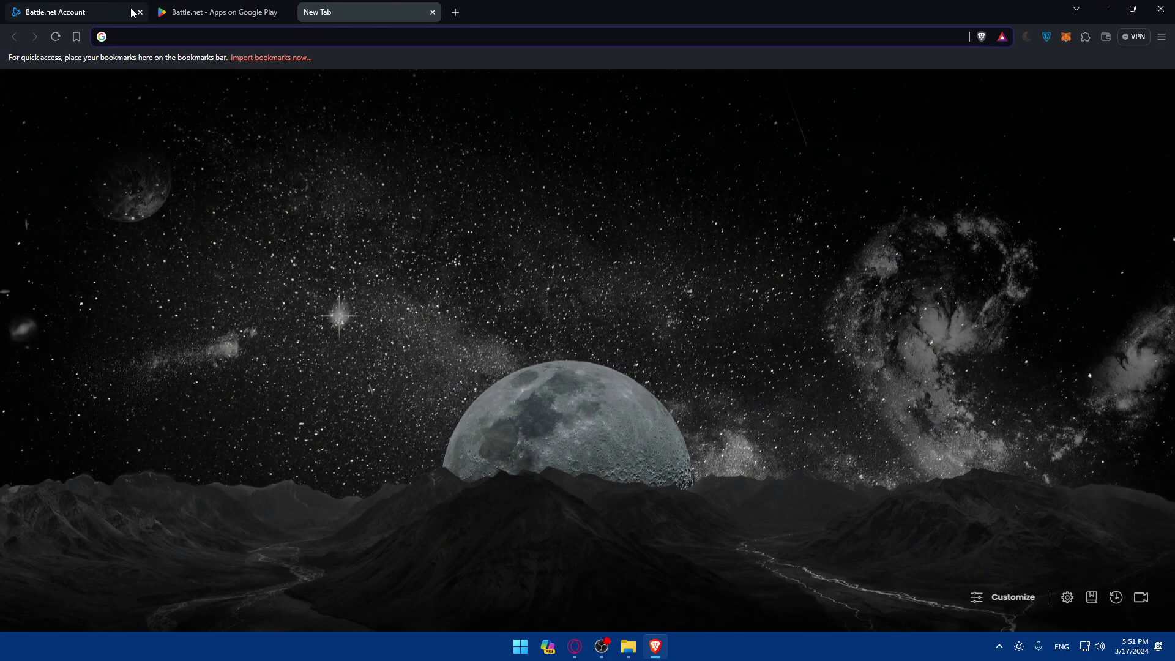
left_click(140, 13)
left_click(140, 12)
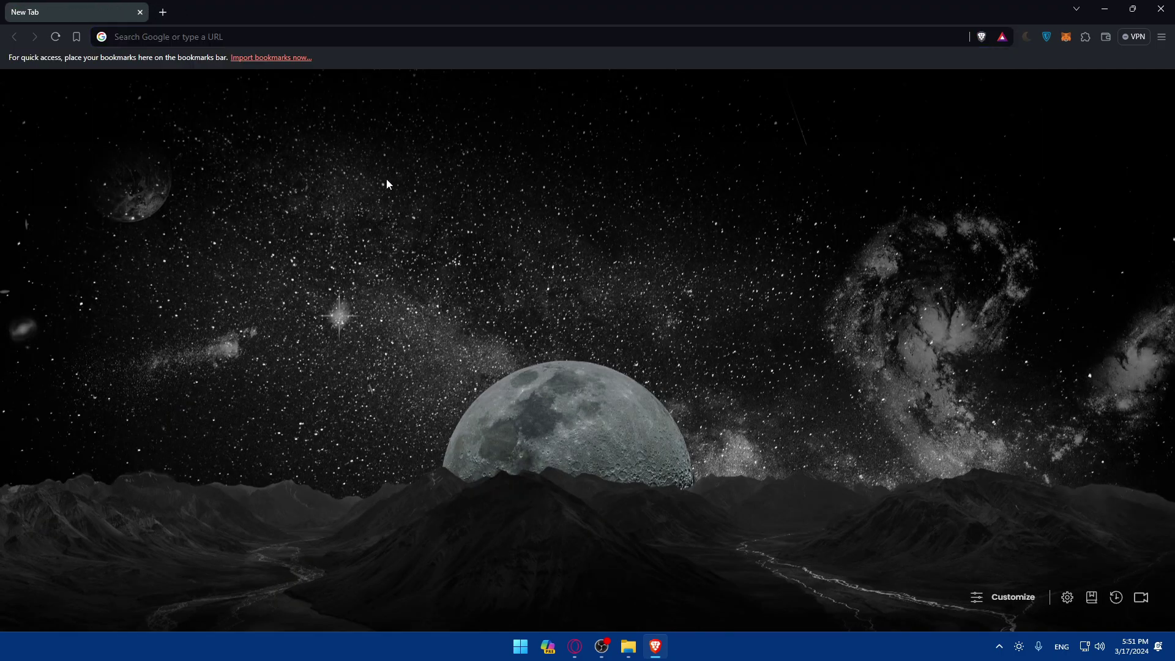